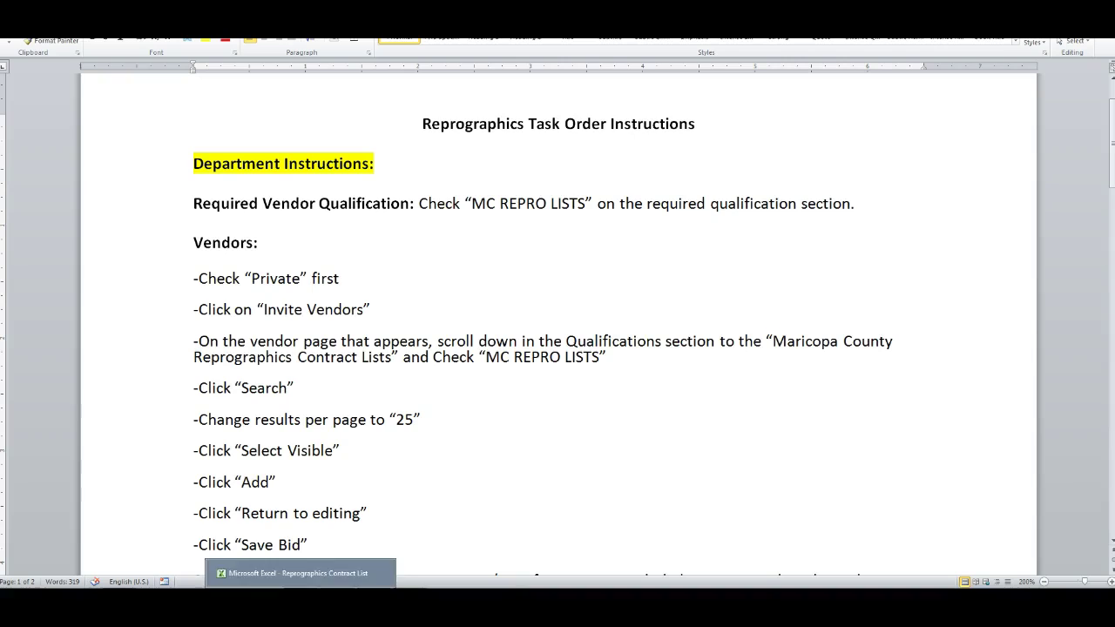
# Step: Bring the 'BidSync: Create a bid' window back in front of the Word instructions
pyautogui.moveTo(120, 601)
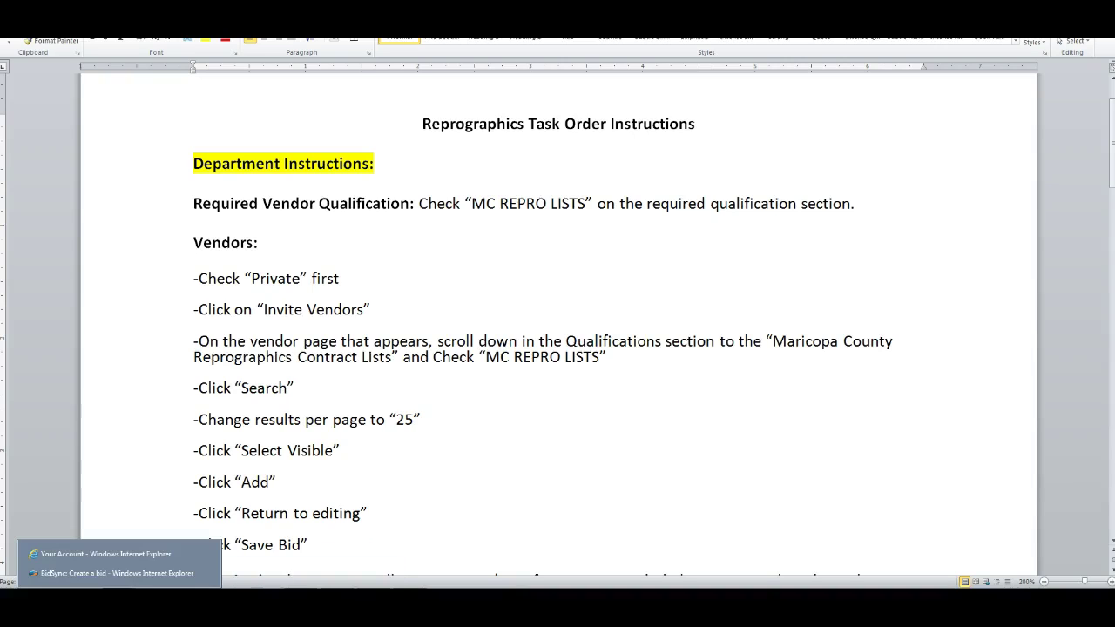
pyautogui.click(113, 573)
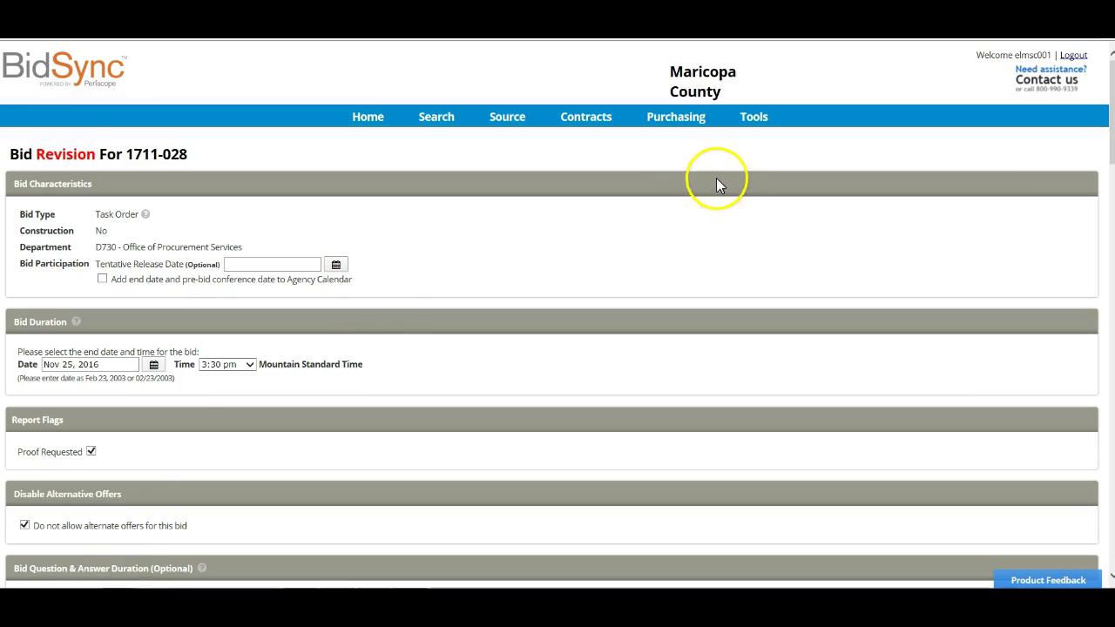
pyautogui.moveTo(507, 118)
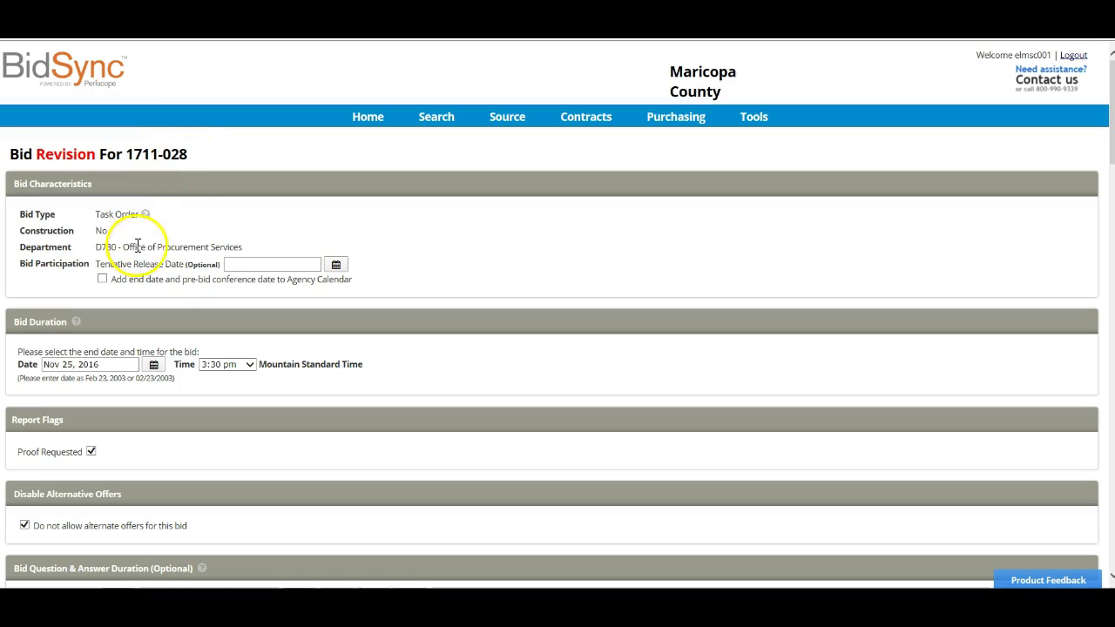
pyautogui.click(335, 220)
pyautogui.scroll(-1, 333, 218)
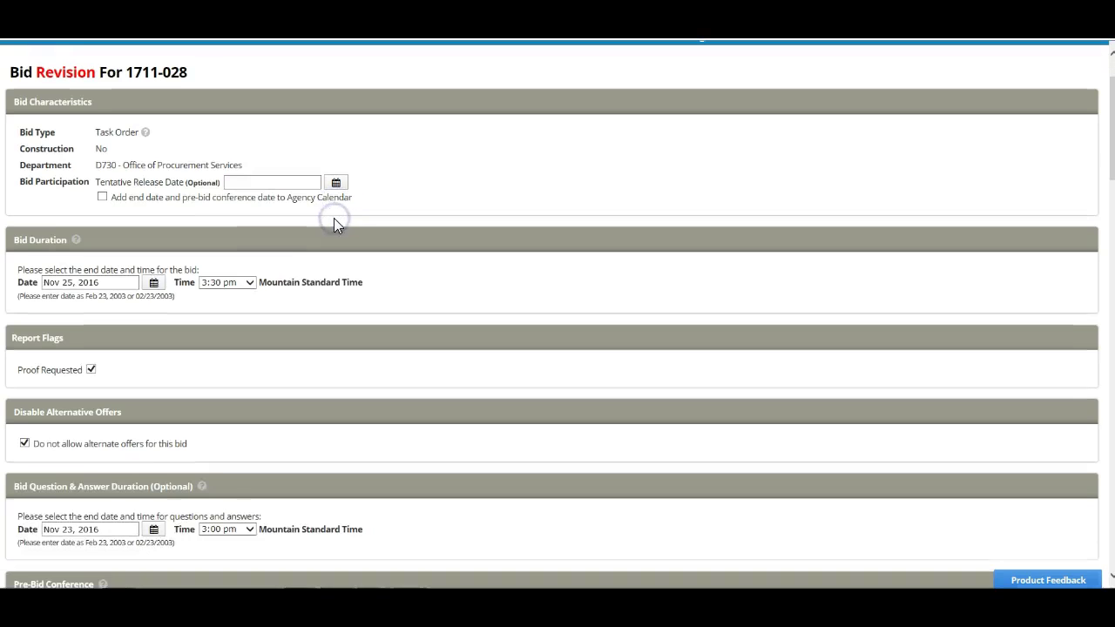
pyautogui.scroll(-1, 334, 219)
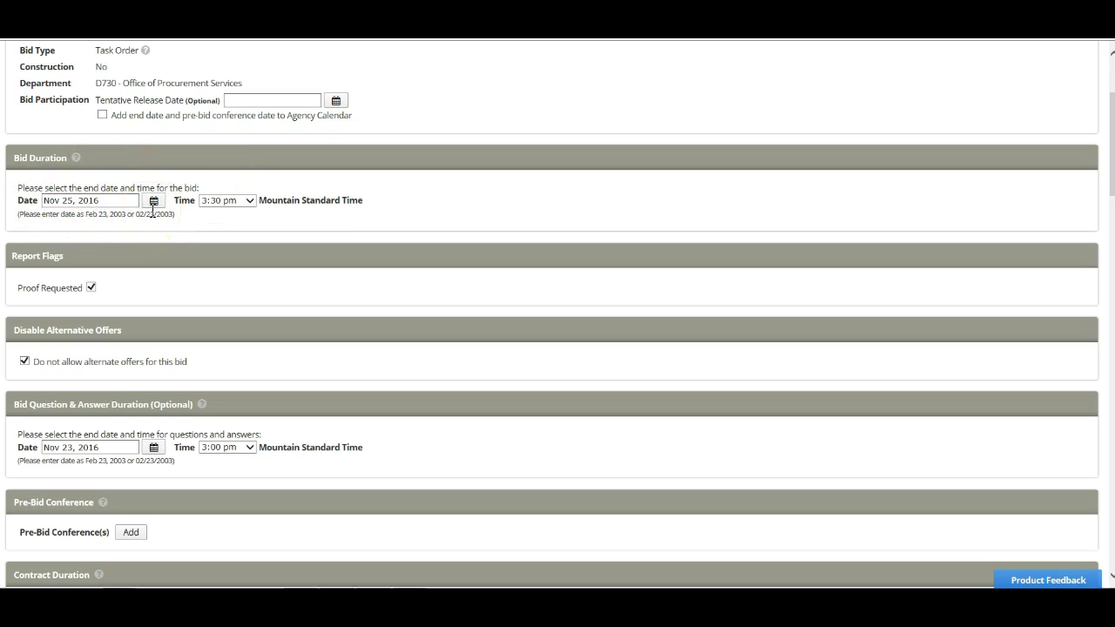
pyautogui.scroll(-1, 144, 282)
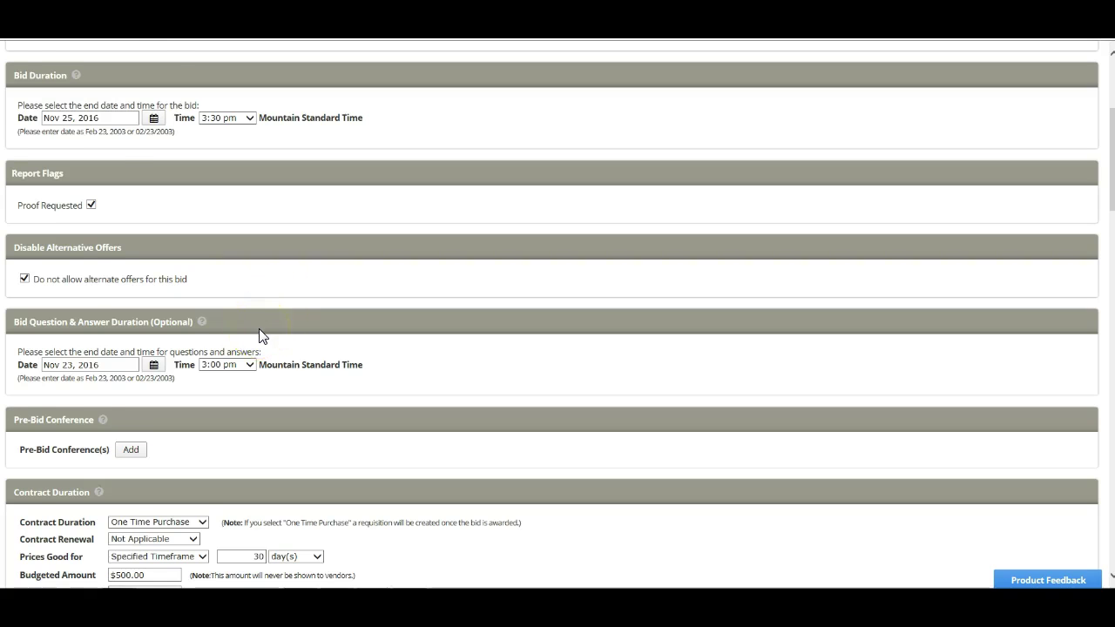
pyautogui.scroll(-1, 258, 335)
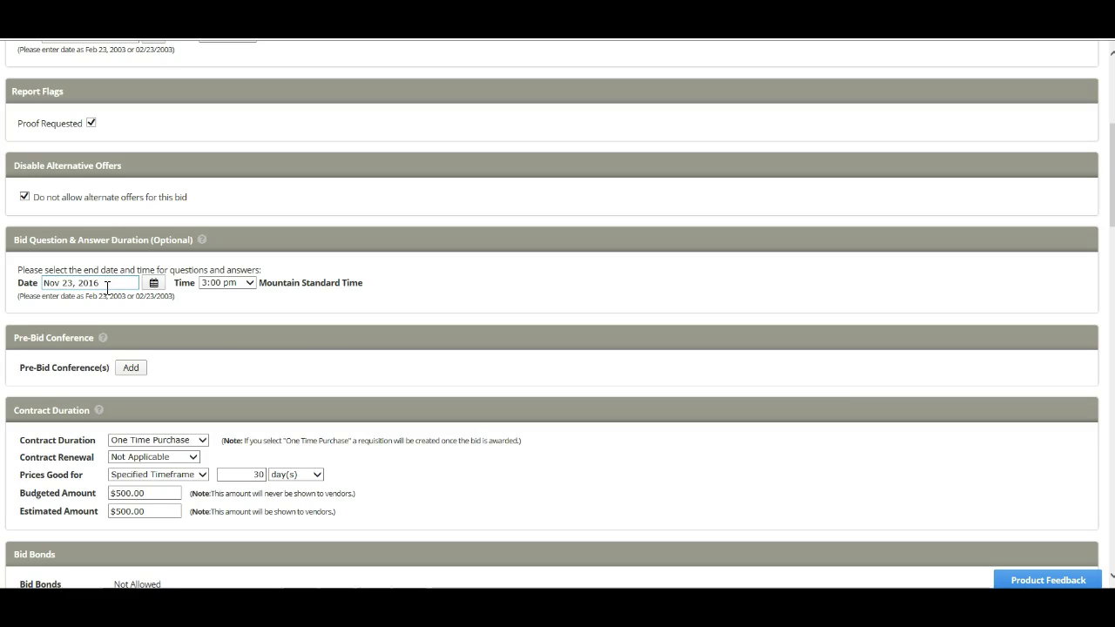
pyautogui.click(238, 344)
pyautogui.scroll(-1, 239, 346)
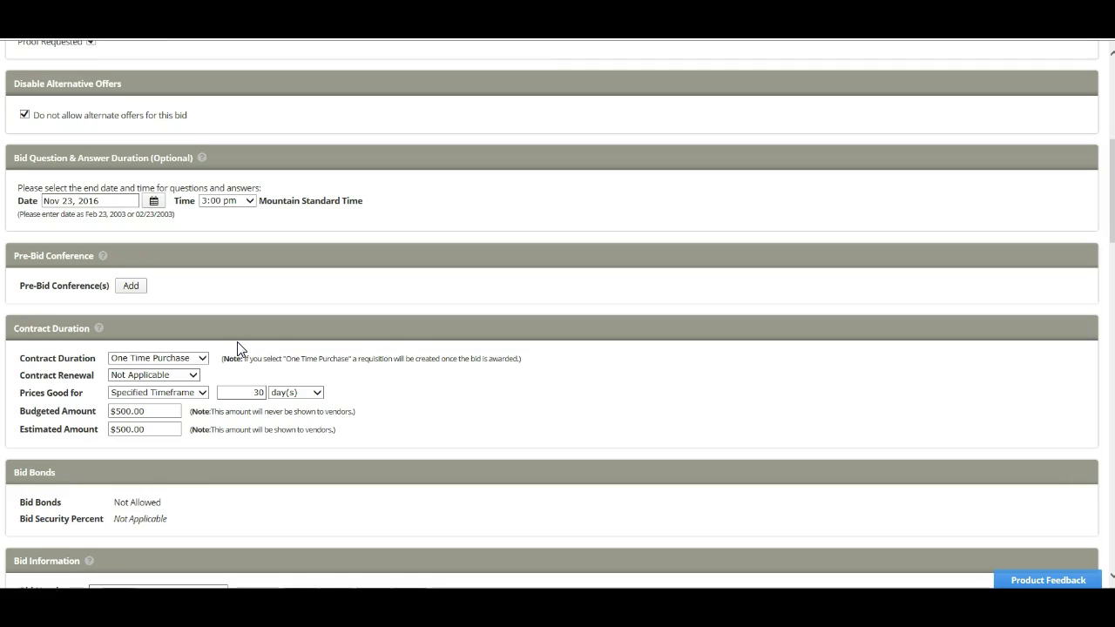
pyautogui.click(193, 376)
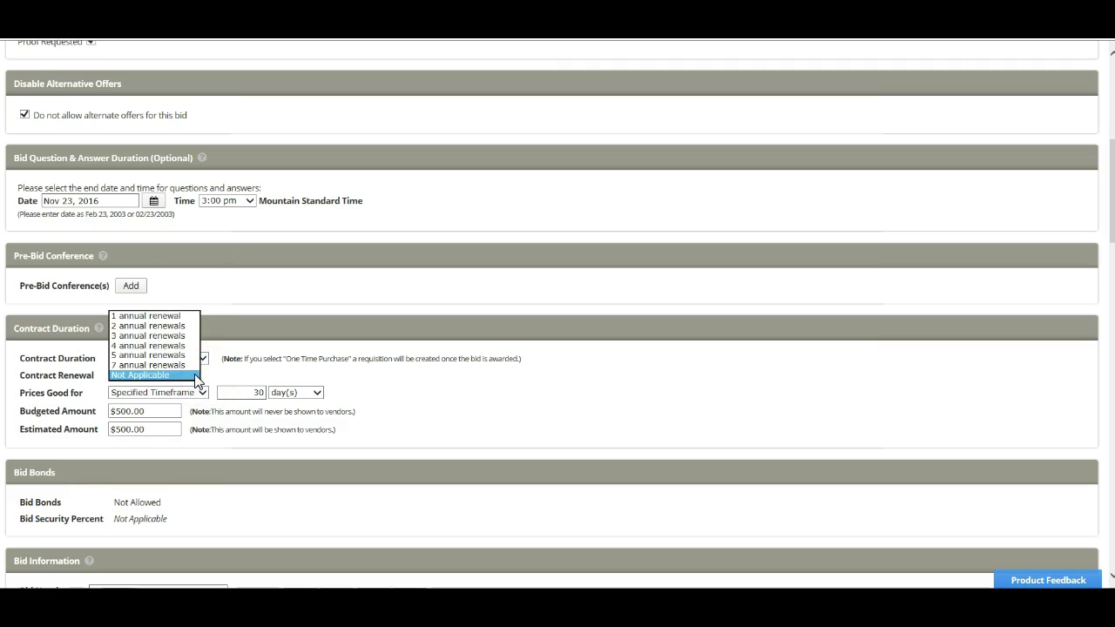
pyautogui.click(224, 380)
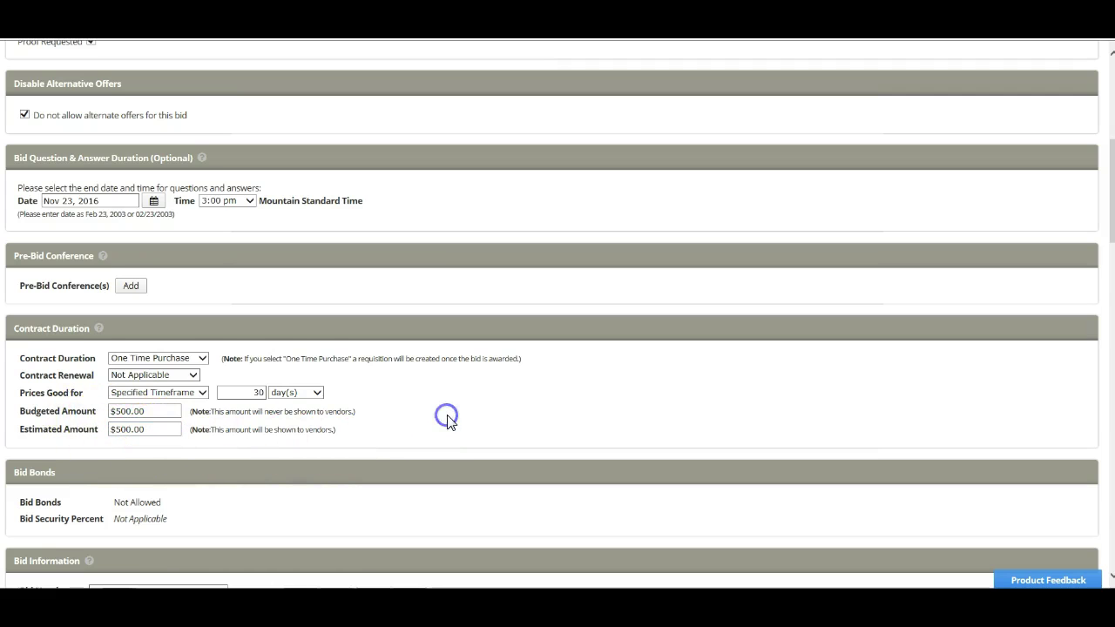
# Step: Check bid number 1711-028 and the BOS - Brochure title, then return to the Word instructions
pyautogui.scroll(-2, 446, 420)
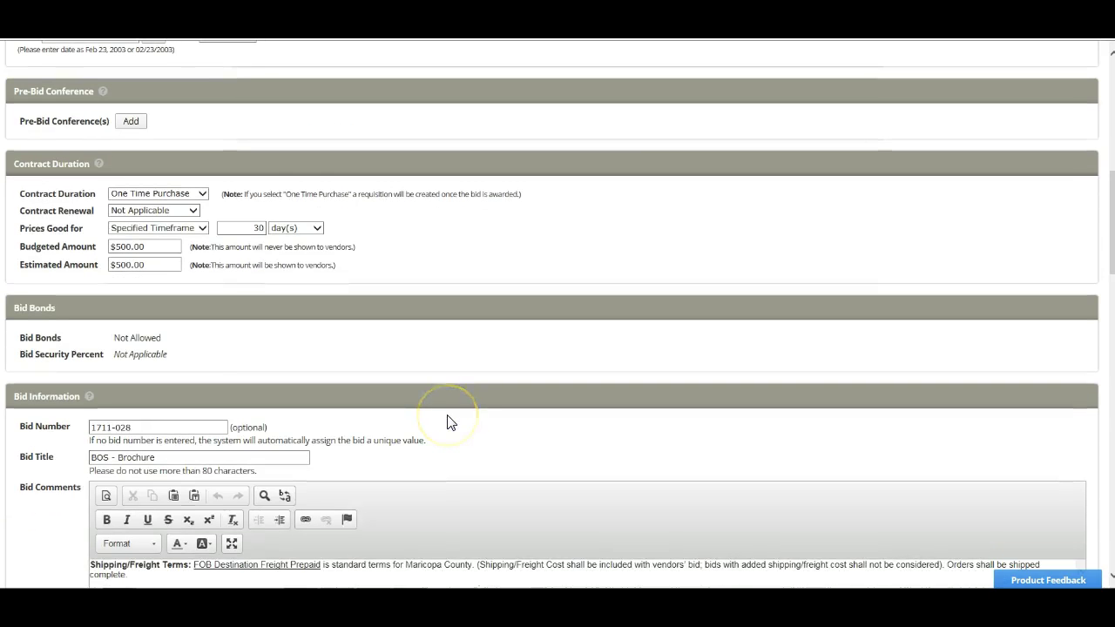
pyautogui.scroll(-2, 139, 455)
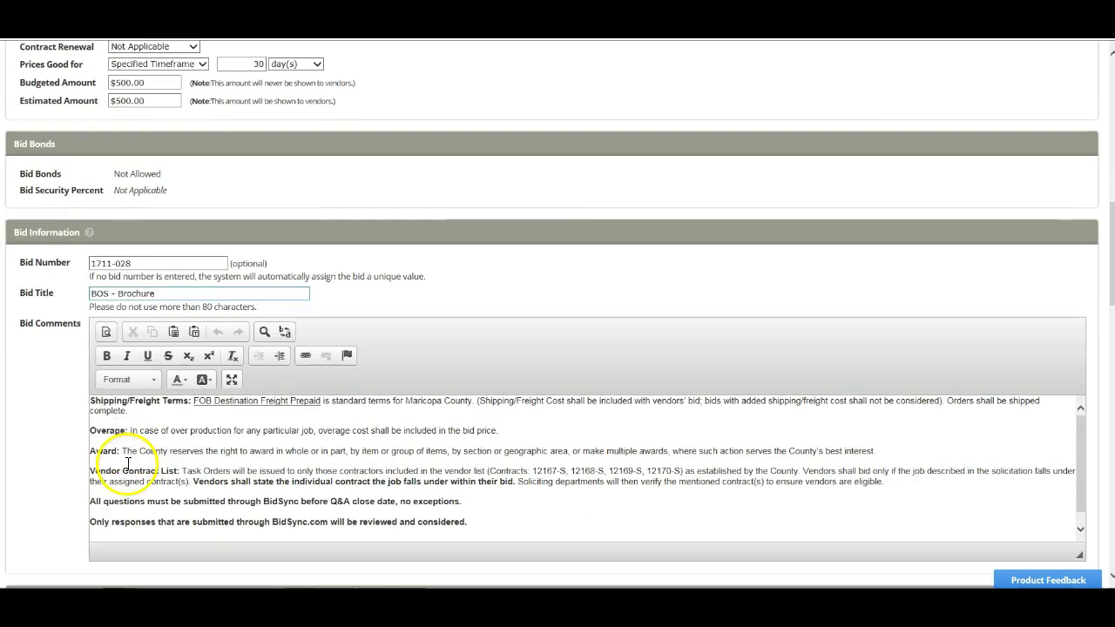
pyautogui.click(140, 263)
pyautogui.moveTo(139, 263); pyautogui.dragTo(79, 263)
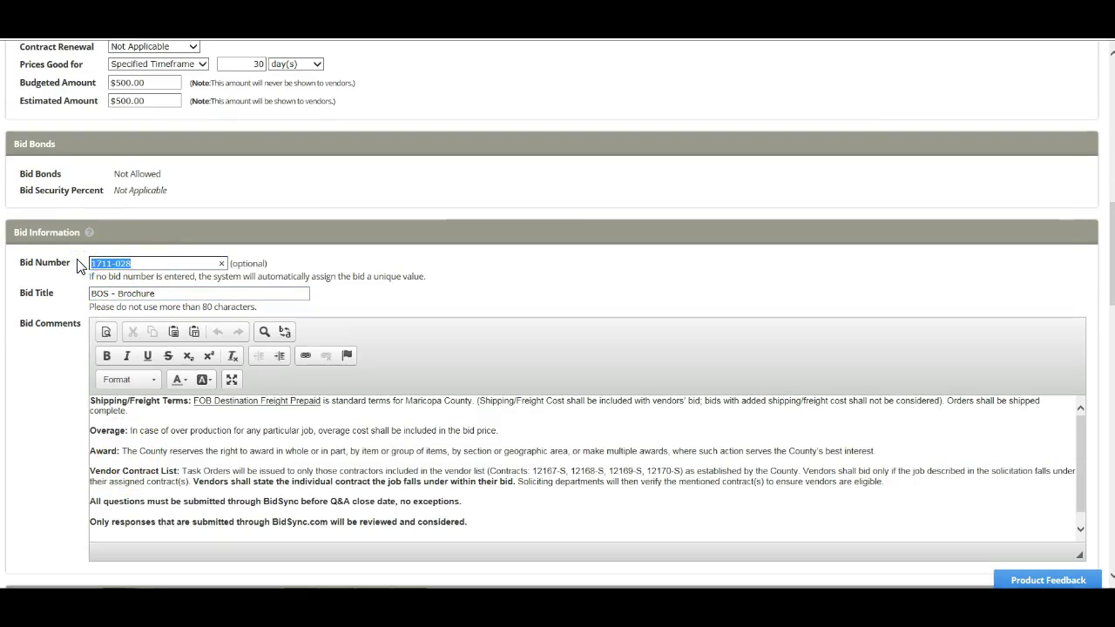
pyautogui.click(124, 290)
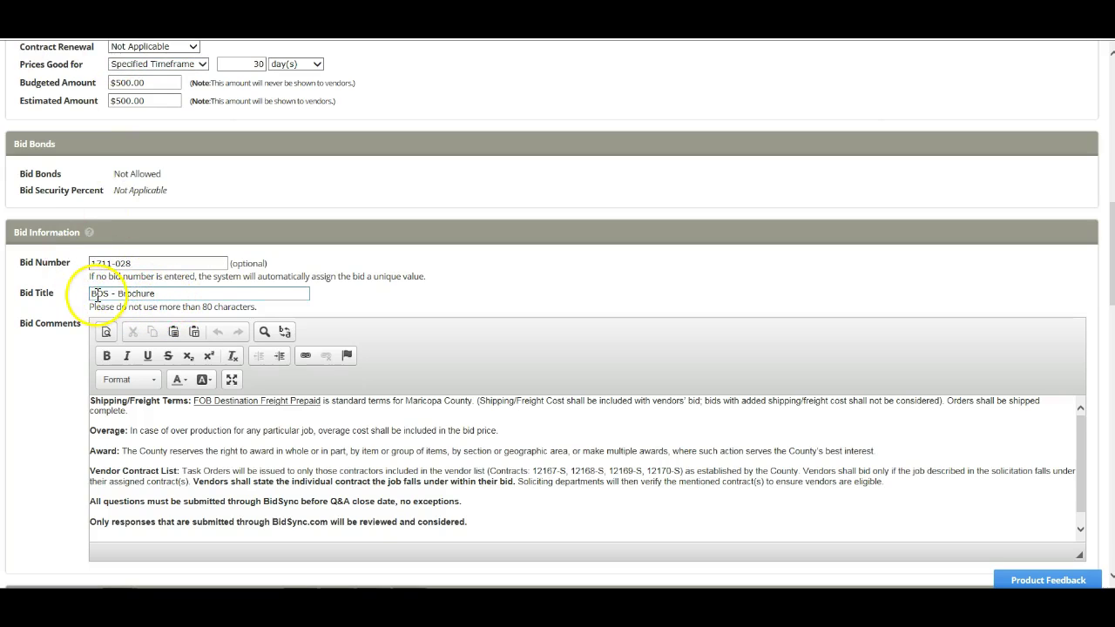
pyautogui.click(92, 294)
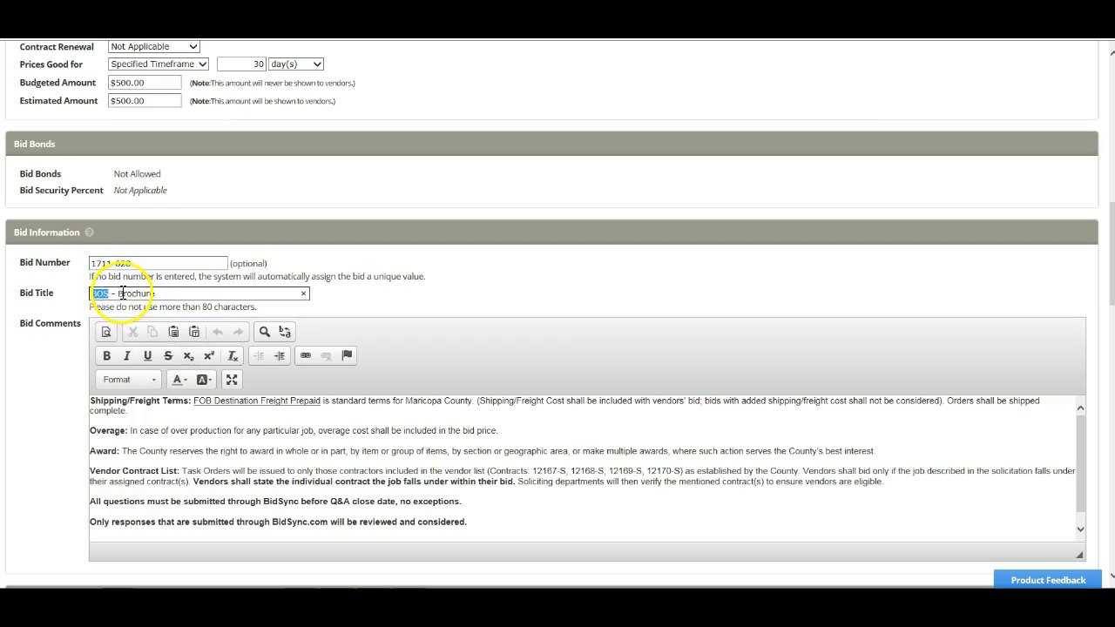
pyautogui.hotkey('alt', 'Tab')
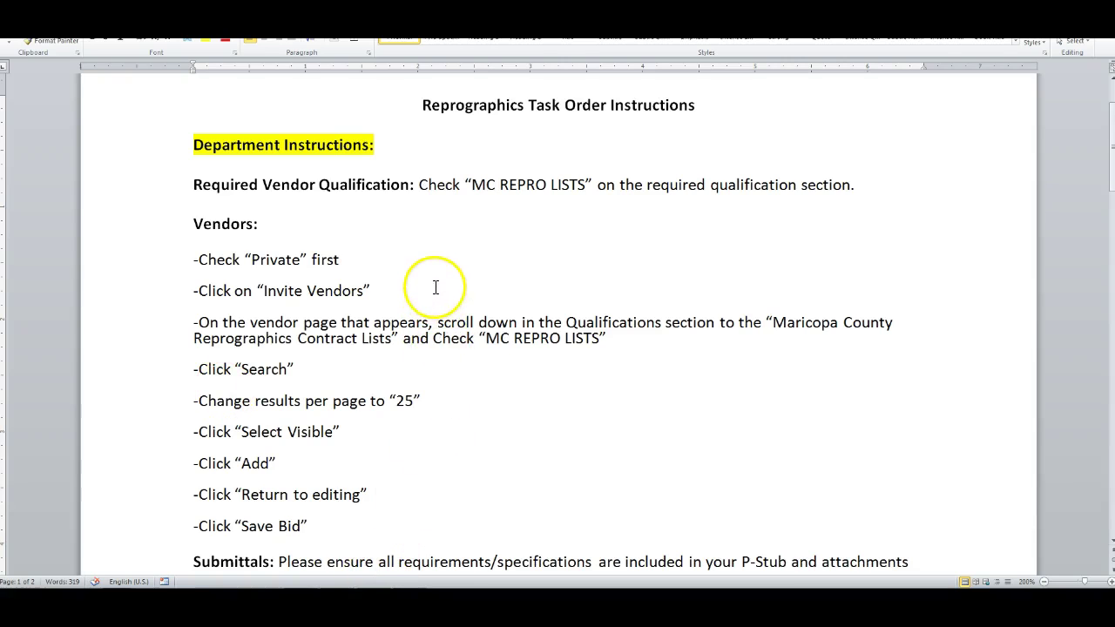
# Step: Select the Vendors Instructions text from Shipping/Freight Terms to the end for copying
pyautogui.scroll(-5, 496, 327)
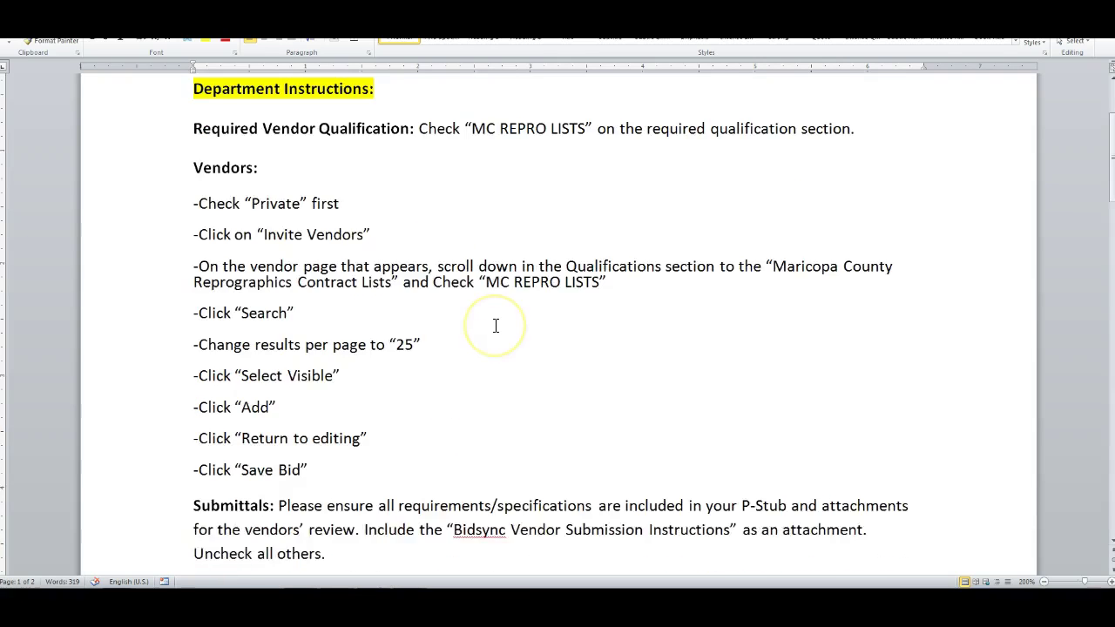
pyautogui.scroll(-6, 495, 325)
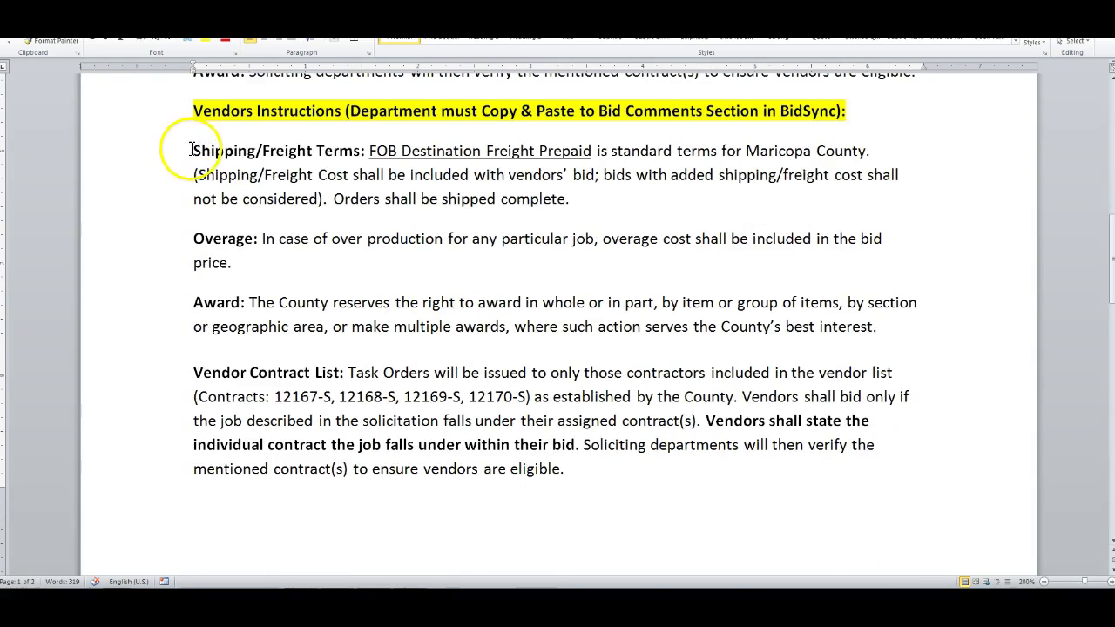
pyautogui.moveTo(188, 149); pyautogui.dragTo(839, 381)
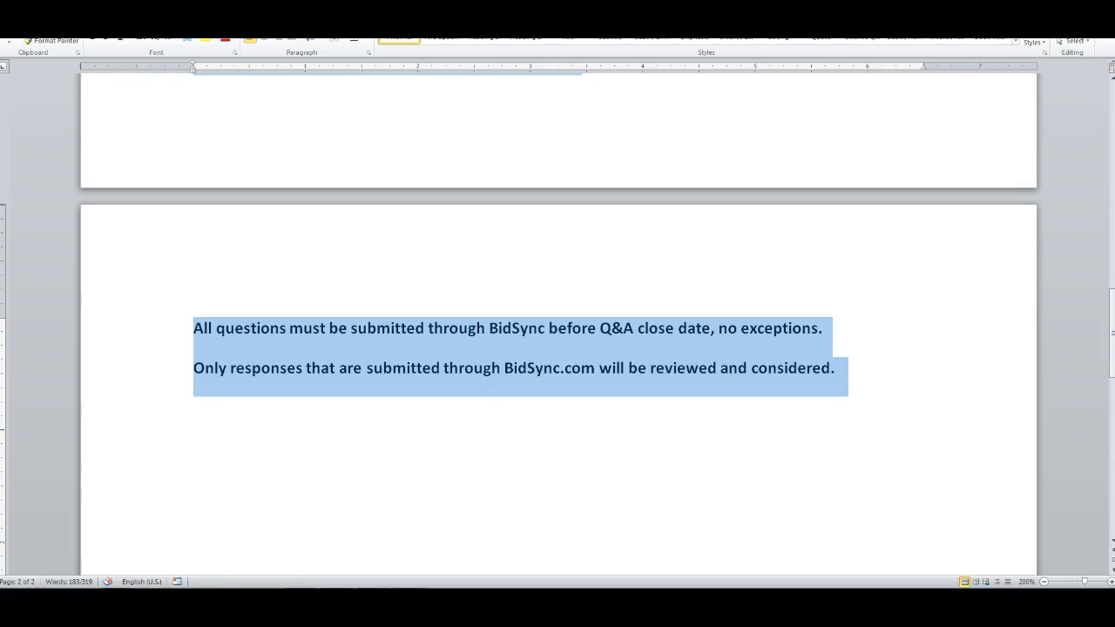
pyautogui.click(108, 562)
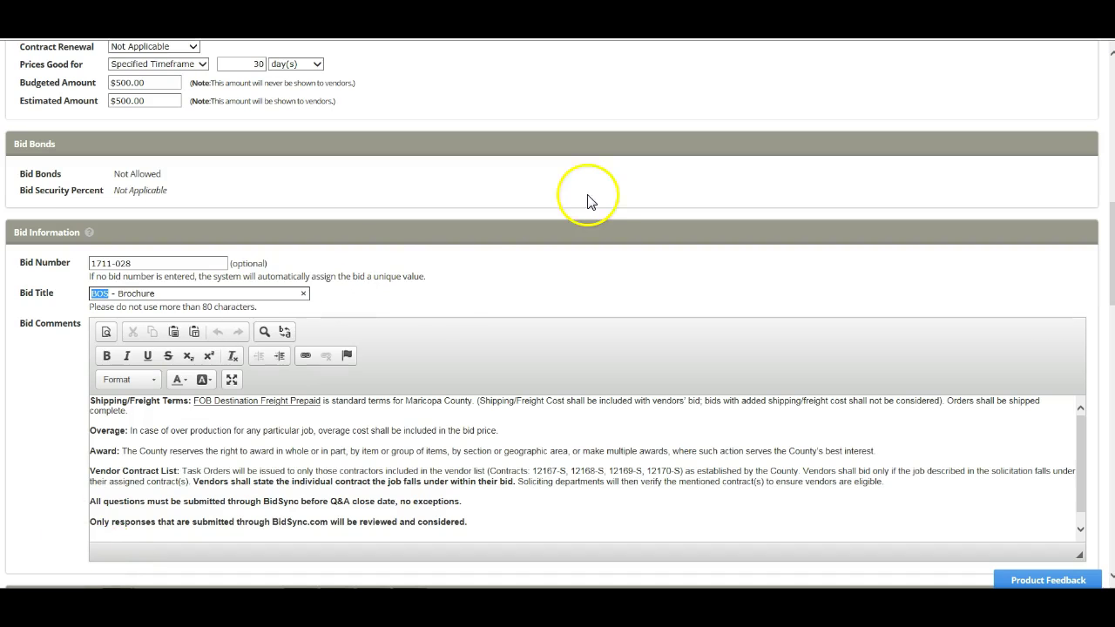
pyautogui.click(169, 430)
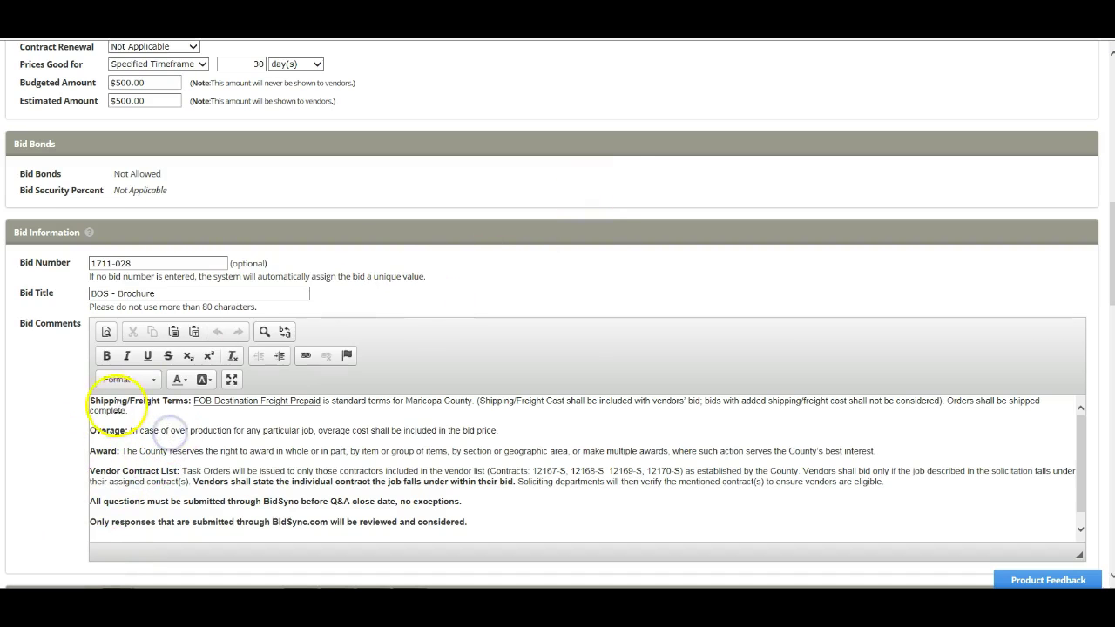
pyautogui.scroll(-5, 257, 448)
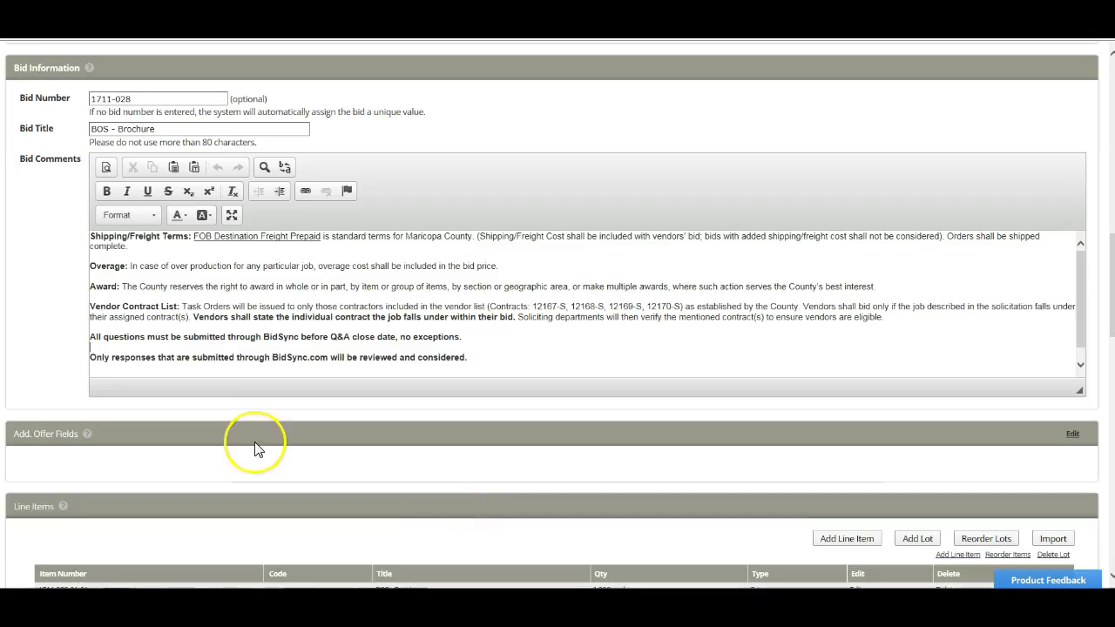
pyautogui.click(290, 418)
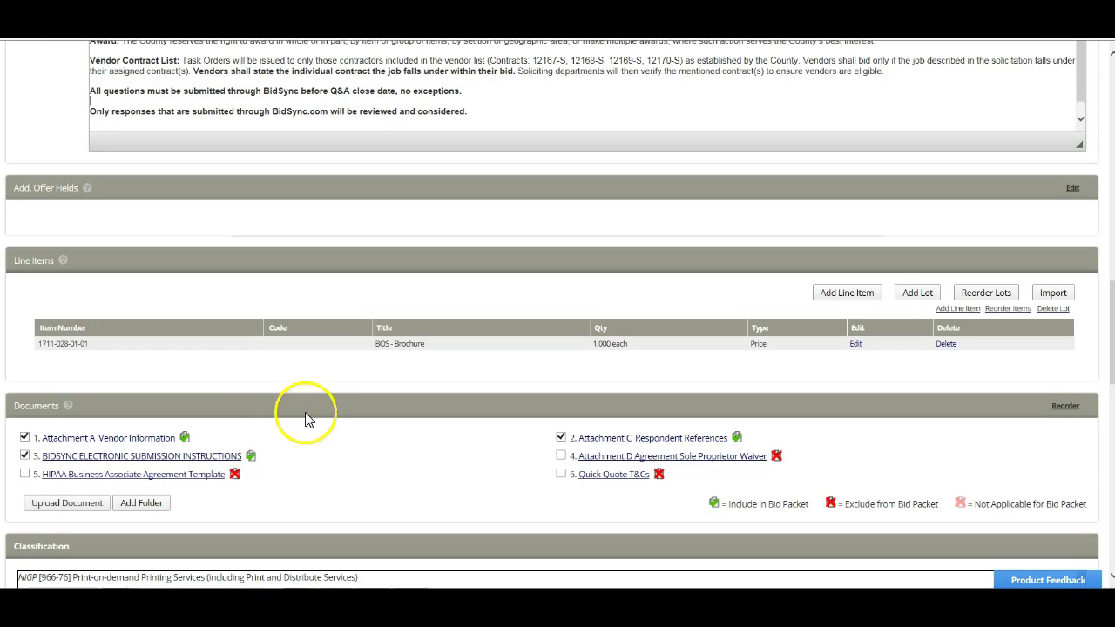
pyautogui.click(247, 367)
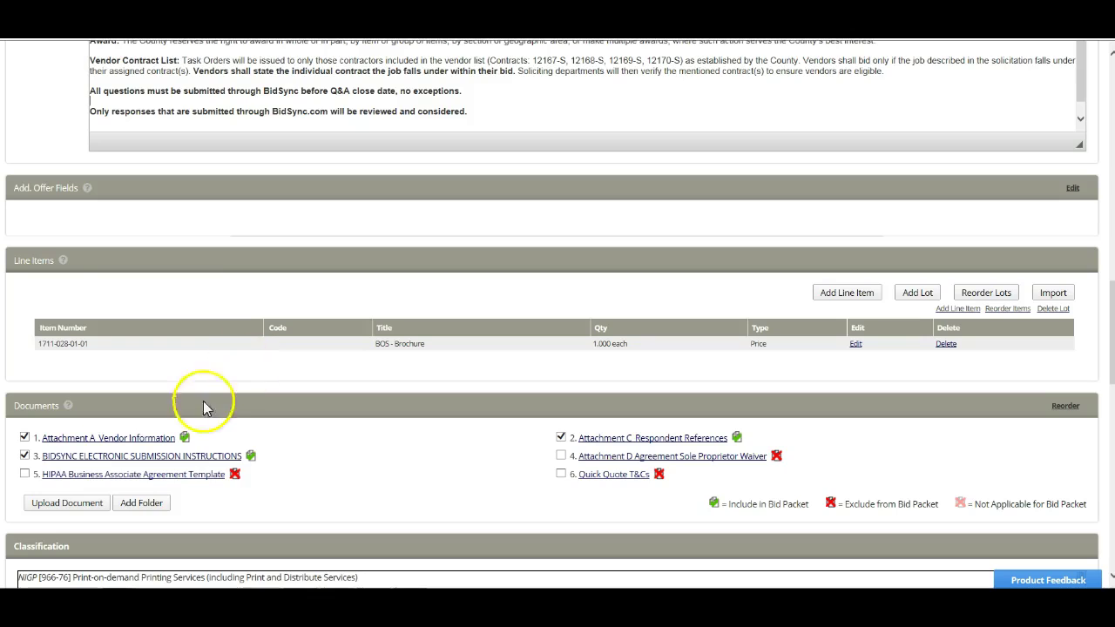
pyautogui.scroll(-1, 203, 401)
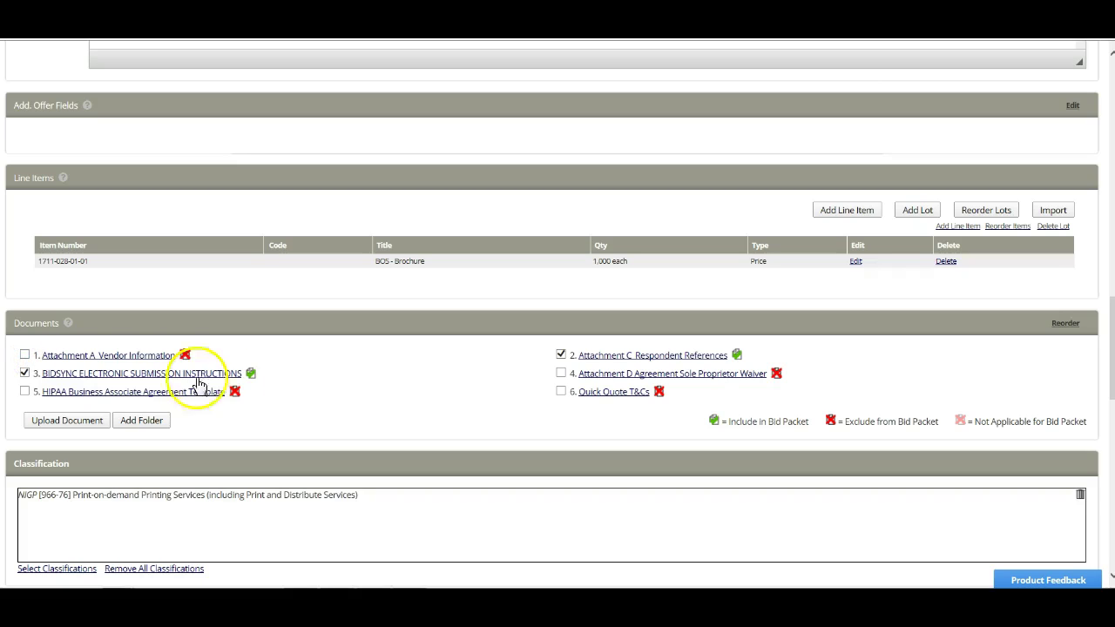
# Step: Exclude Attachment C Respondent References from the packet and start a document upload
pyautogui.click(561, 355)
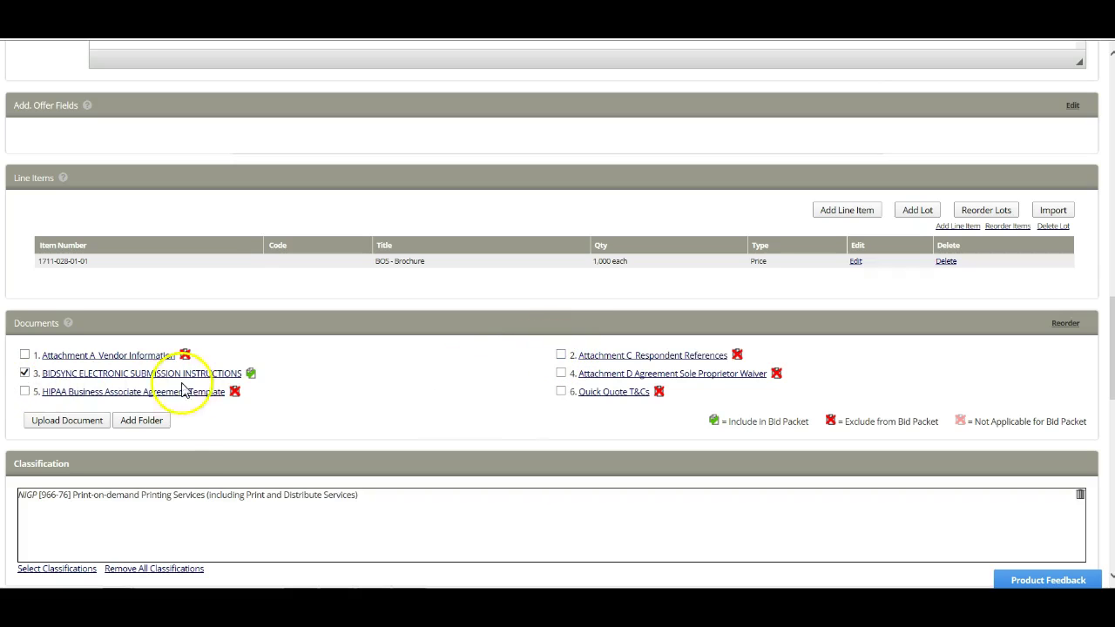
pyautogui.click(83, 422)
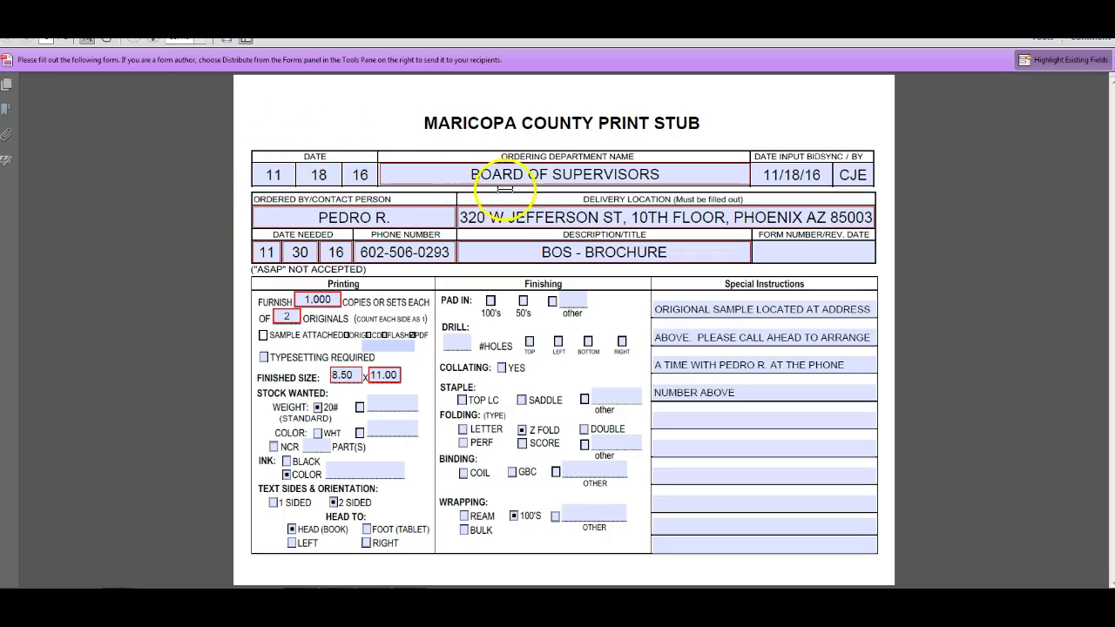
# Step: Begin filling the print stub by editing the ordering department name
pyautogui.click(667, 177)
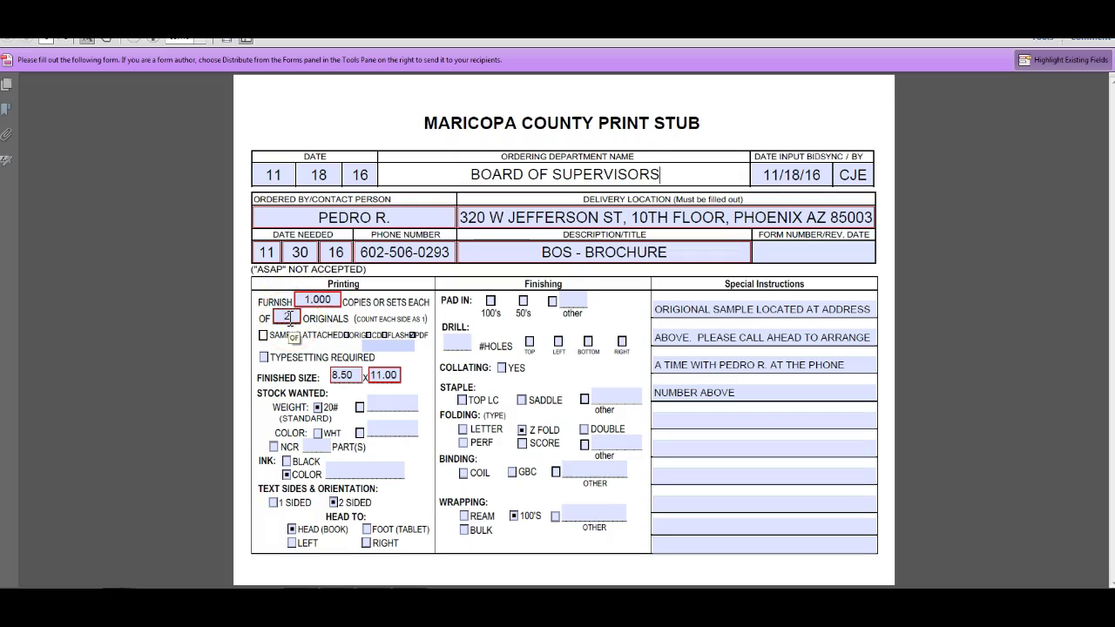
# Step: Set the print stub to 8.50 finished width, PDF original, 20# paper, colour ink and 2-sided
pyautogui.click(342, 375)
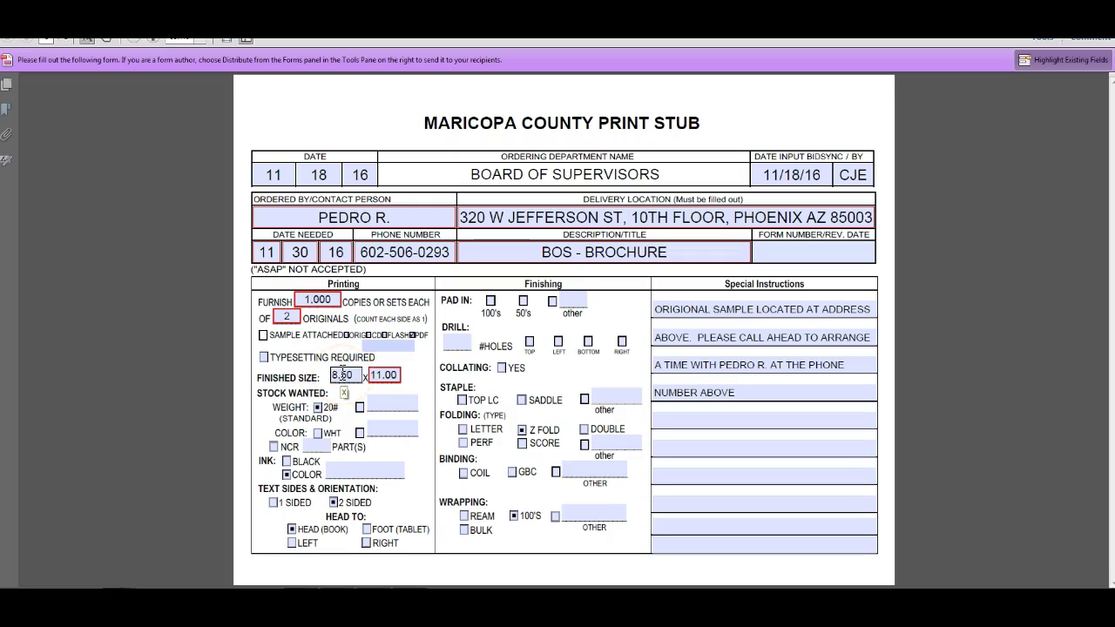
pyautogui.click(348, 362)
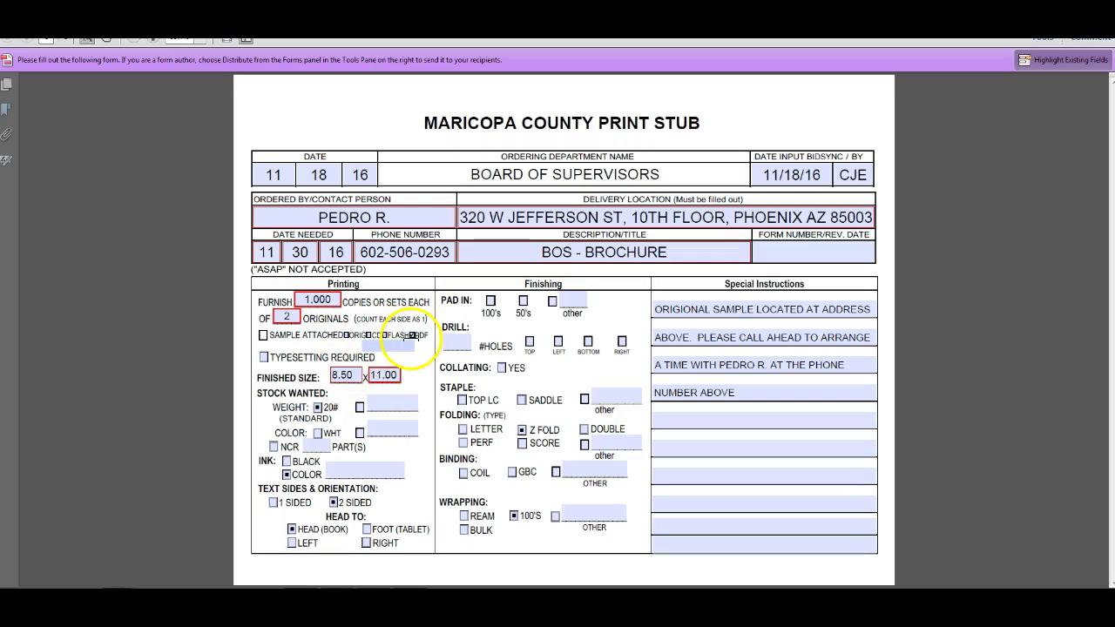
pyautogui.click(413, 337)
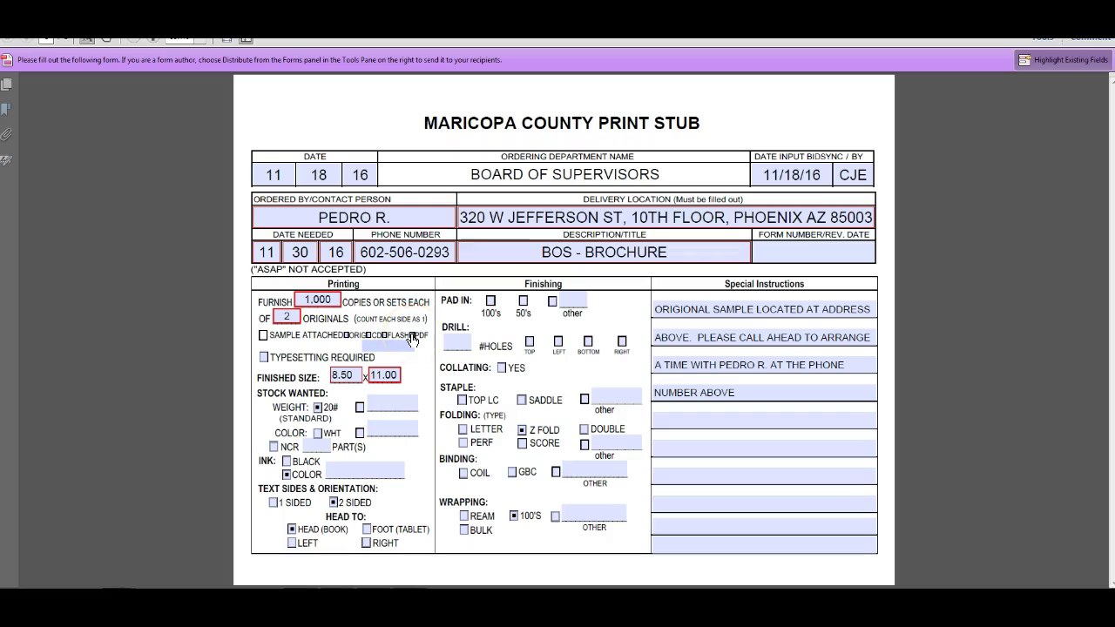
pyautogui.click(317, 407)
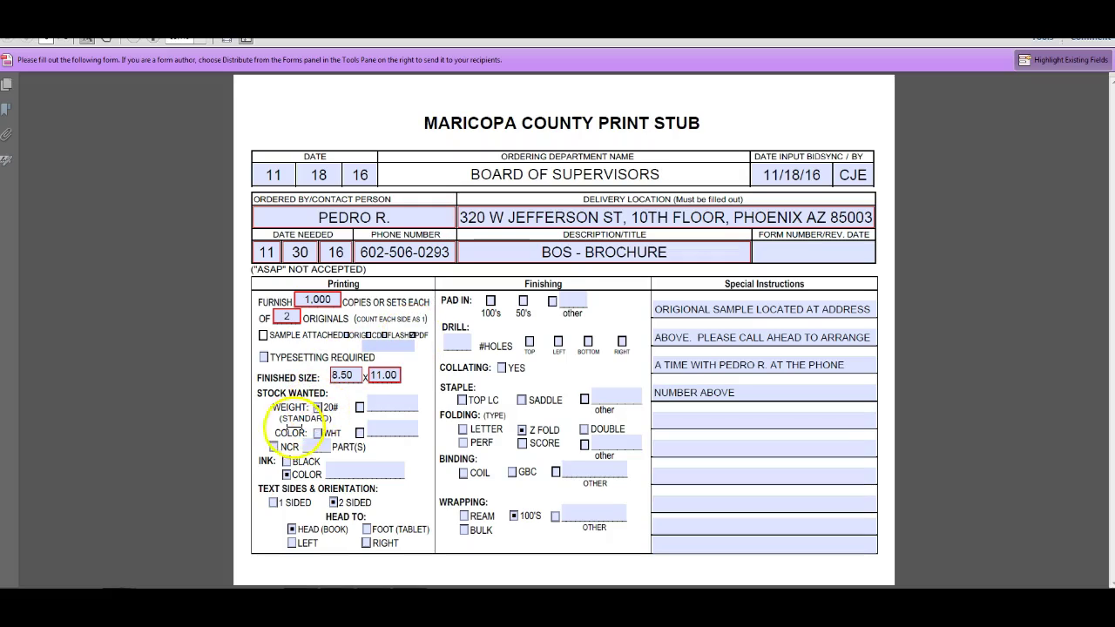
pyautogui.click(289, 477)
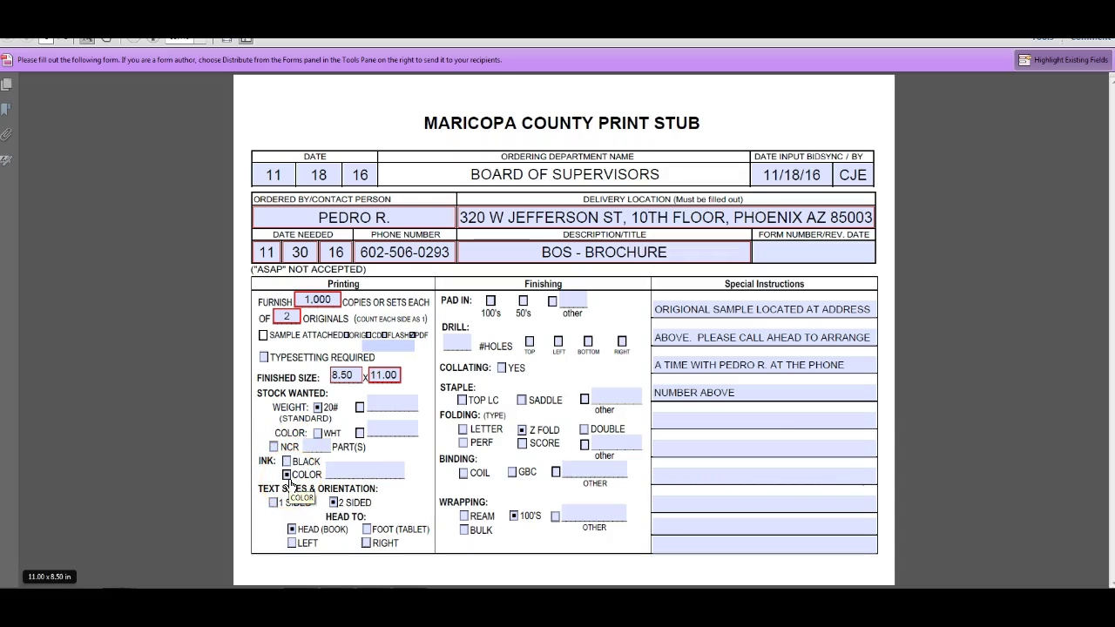
pyautogui.click(333, 503)
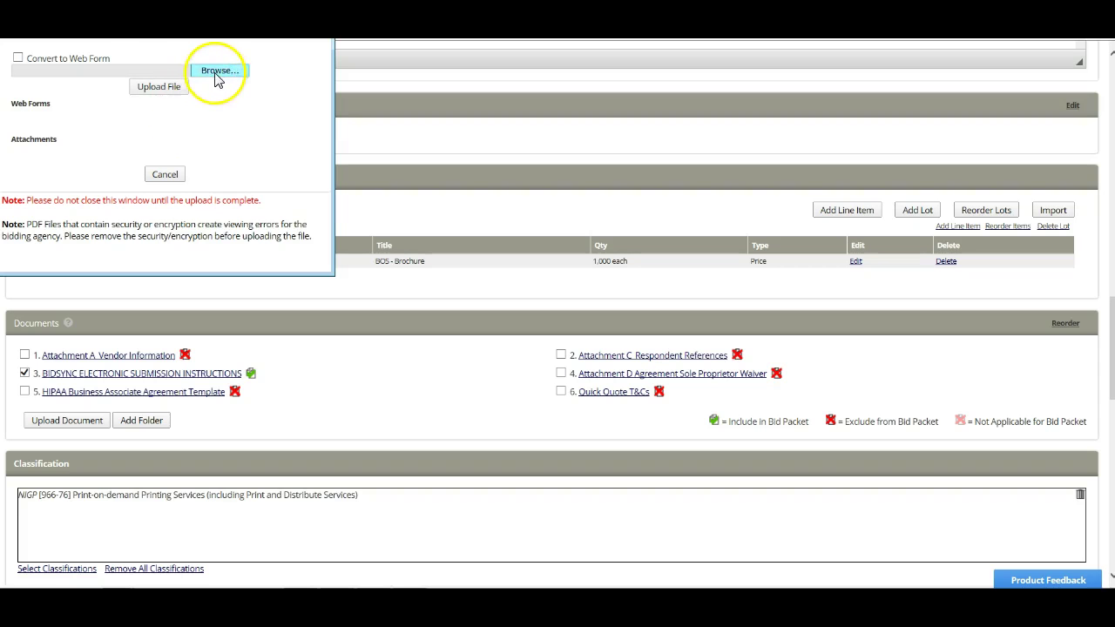
pyautogui.click(218, 77)
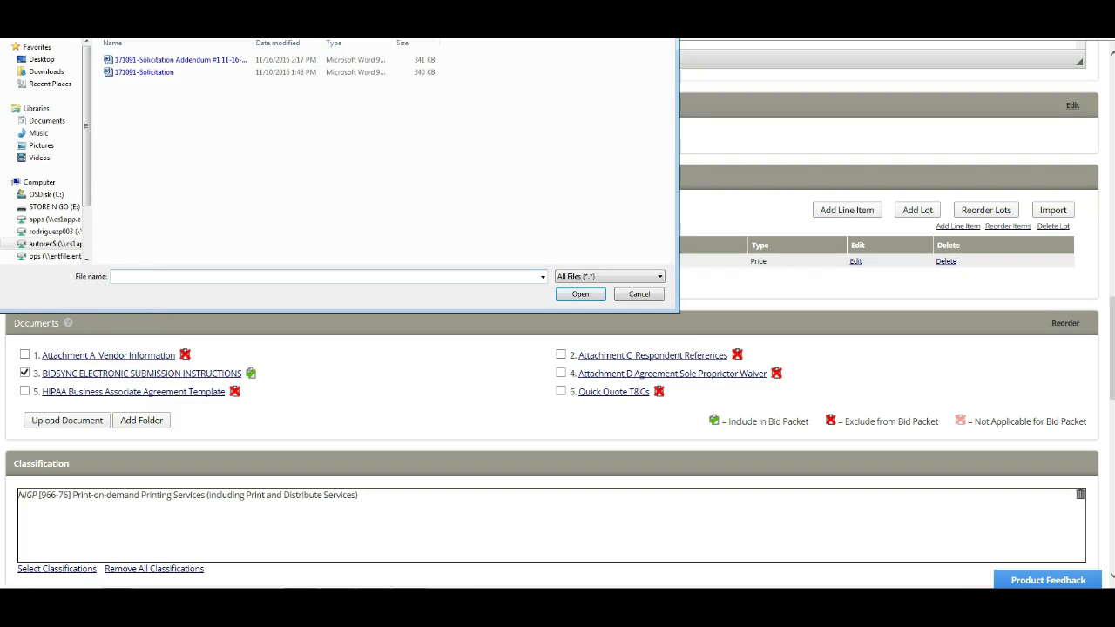
pyautogui.press('Escape')
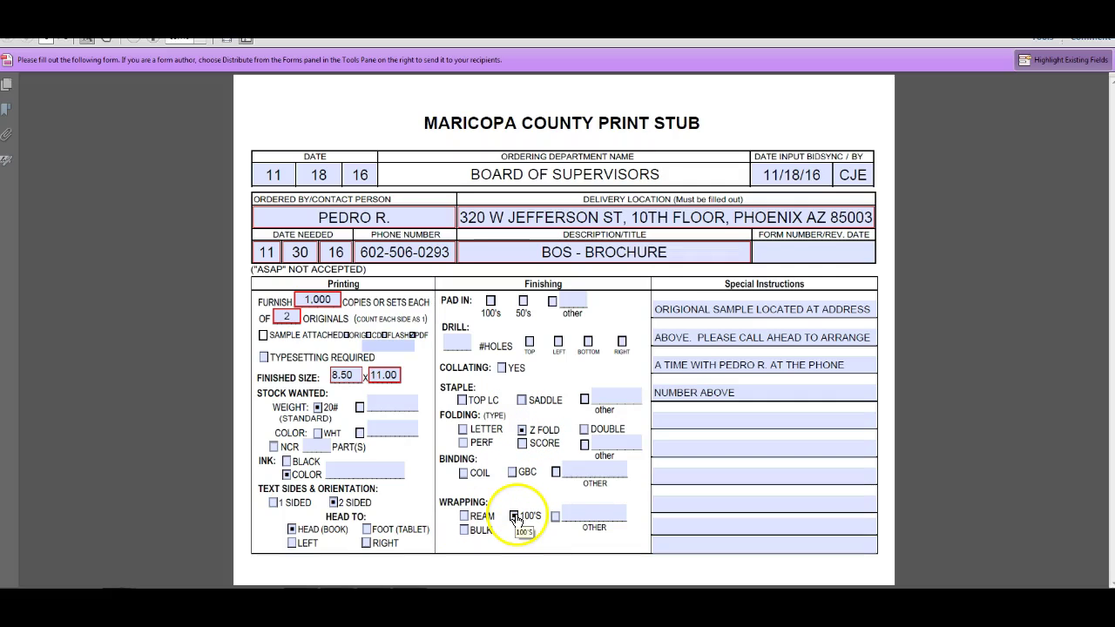
# Step: Review the special instructions lines on the filled print stub
pyautogui.click(724, 303)
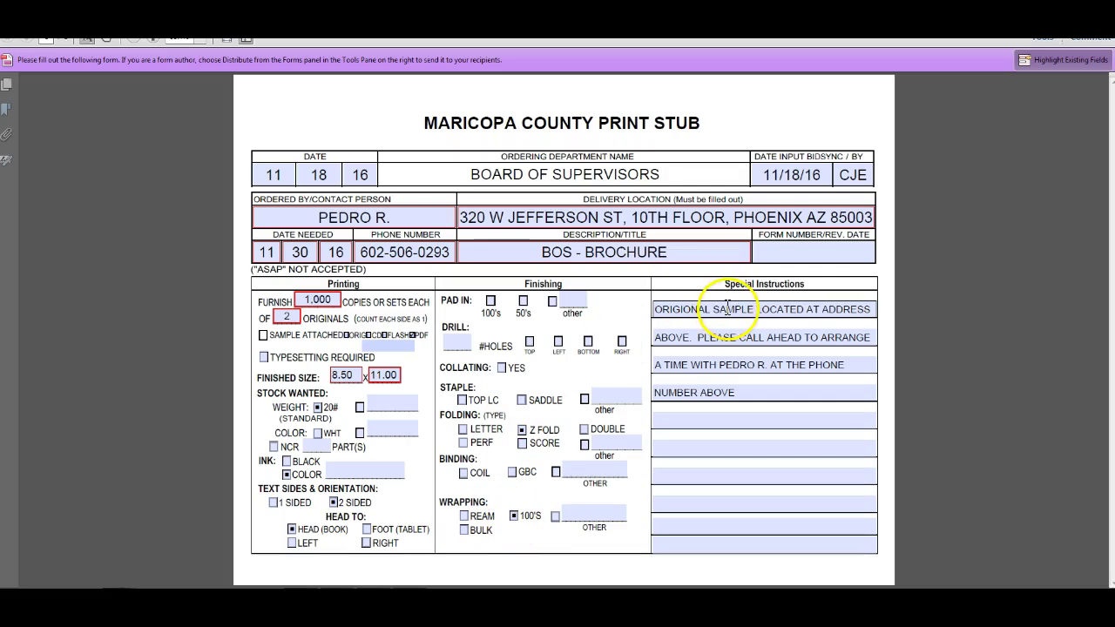
pyautogui.click(723, 339)
pyautogui.click(724, 363)
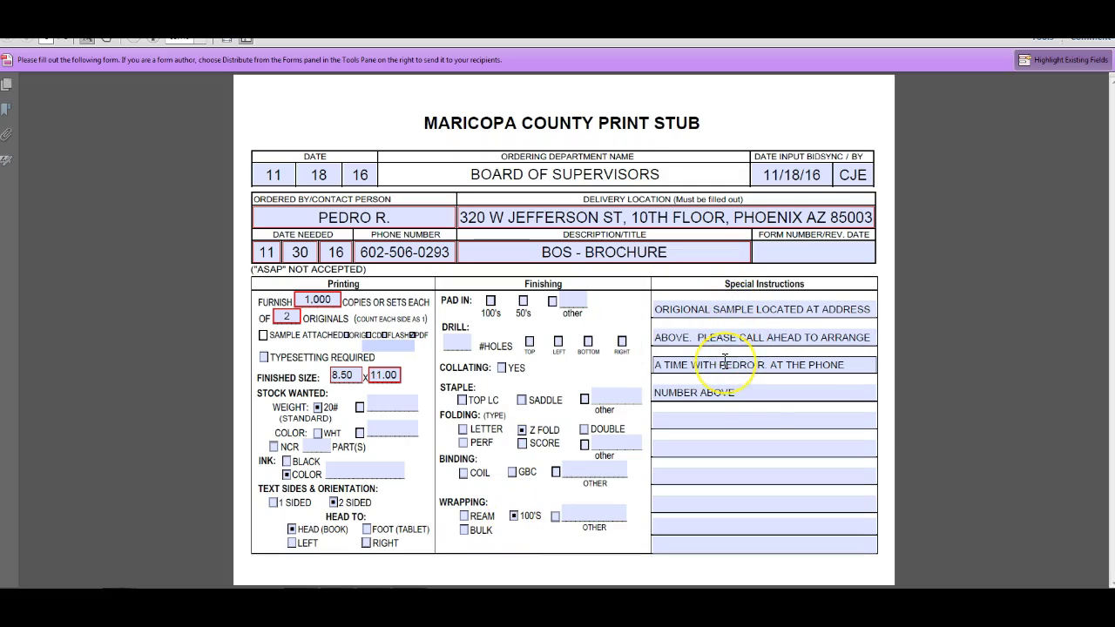
pyautogui.click(26, 112)
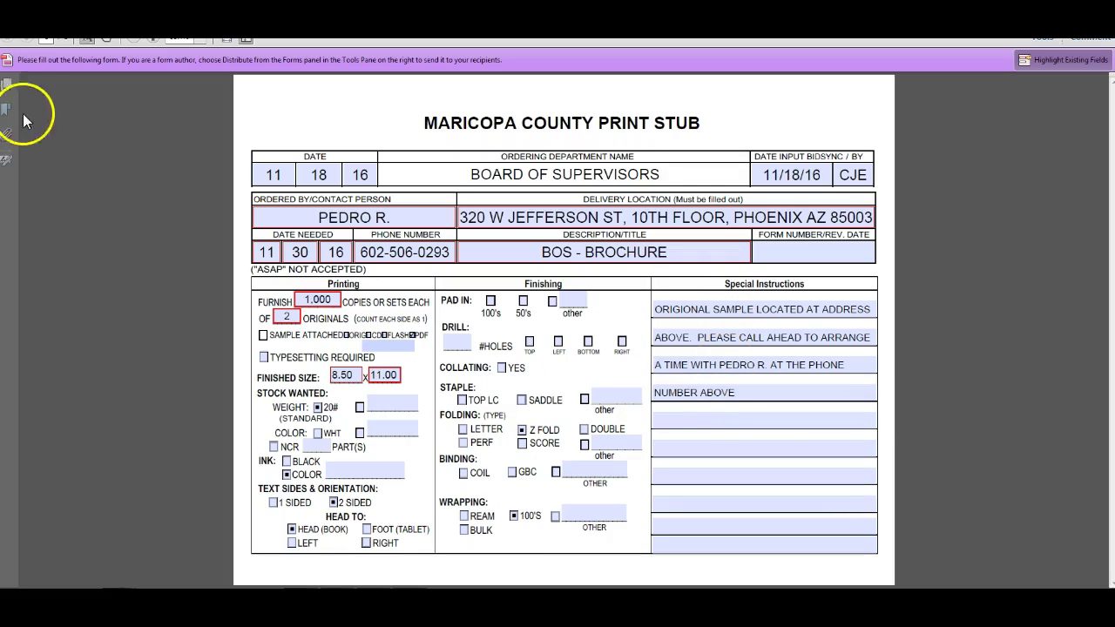
pyautogui.click(619, 384)
pyautogui.click(70, 113)
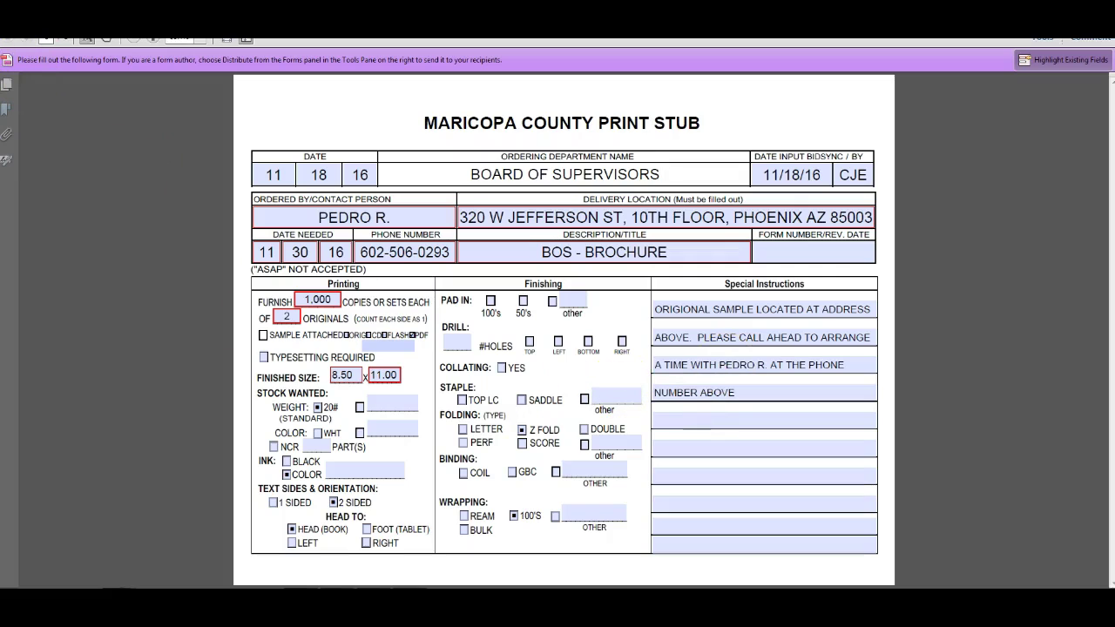
# Step: Save the print stub as the PDF 'BOS - Brochure P-Stub' on the Desktop
pyautogui.hotkey('alt', 'f')
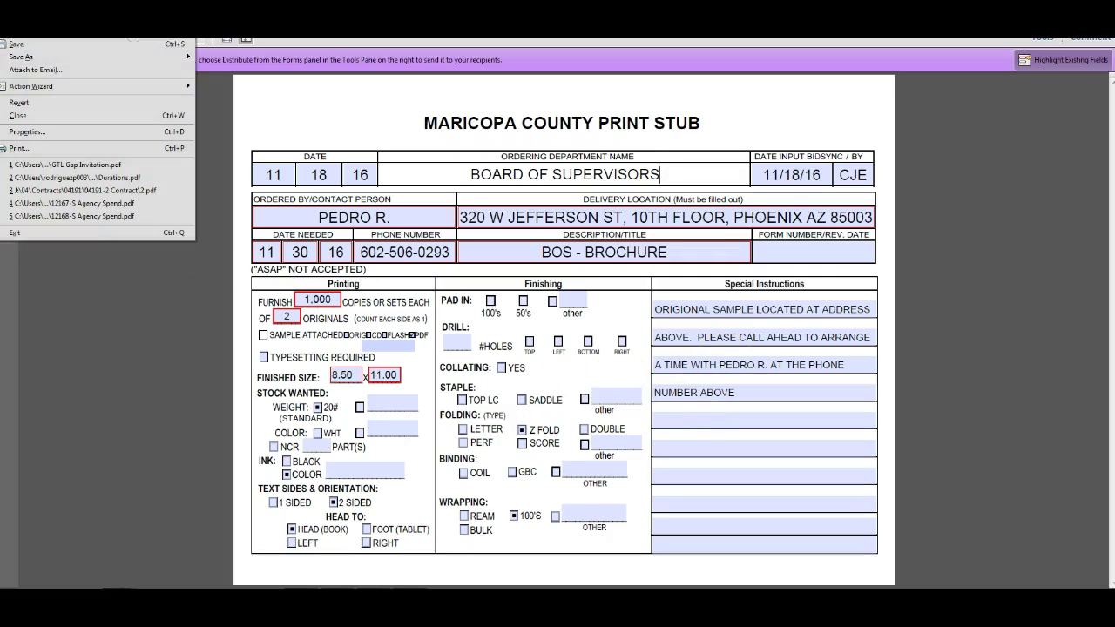
pyautogui.click(35, 58)
pyautogui.click(217, 54)
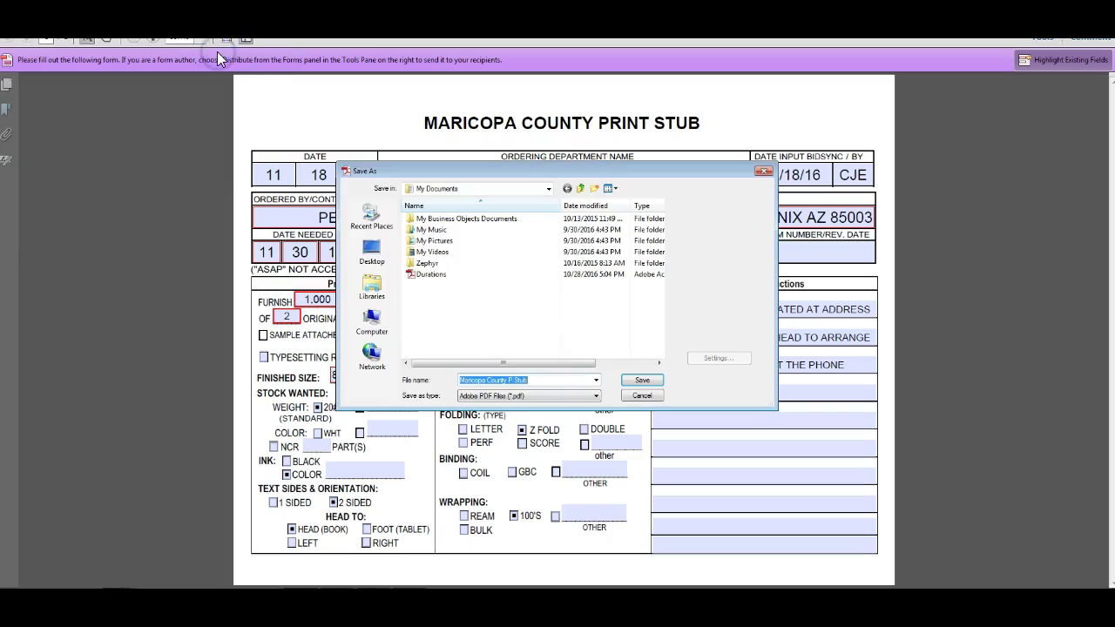
pyautogui.click(391, 252)
pyautogui.click(493, 380)
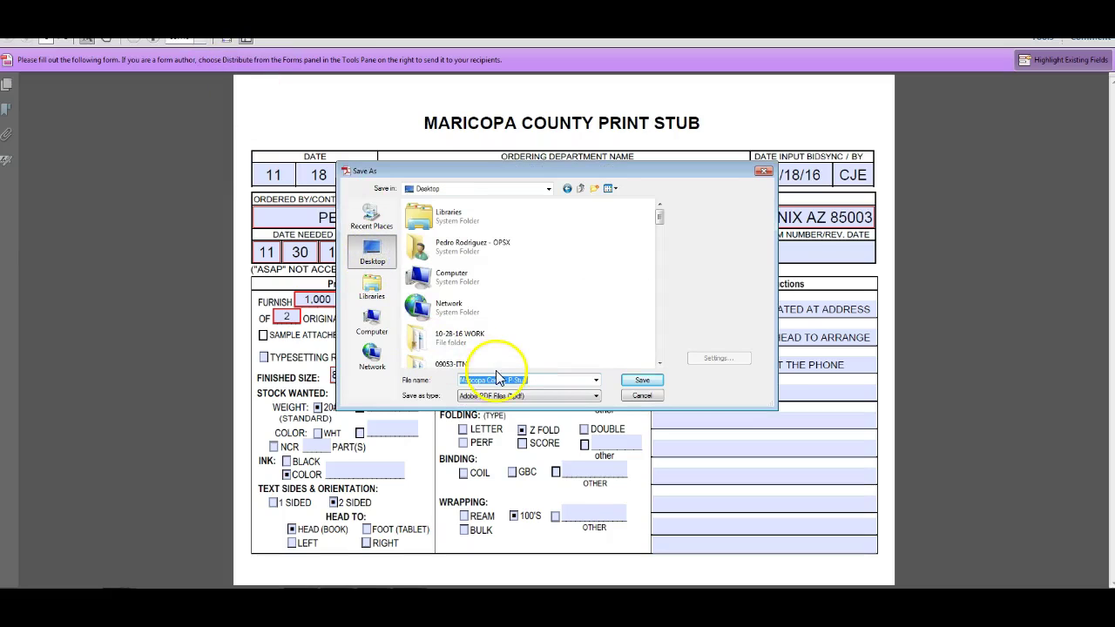
pyautogui.moveTo(507, 380); pyautogui.dragTo(471, 381)
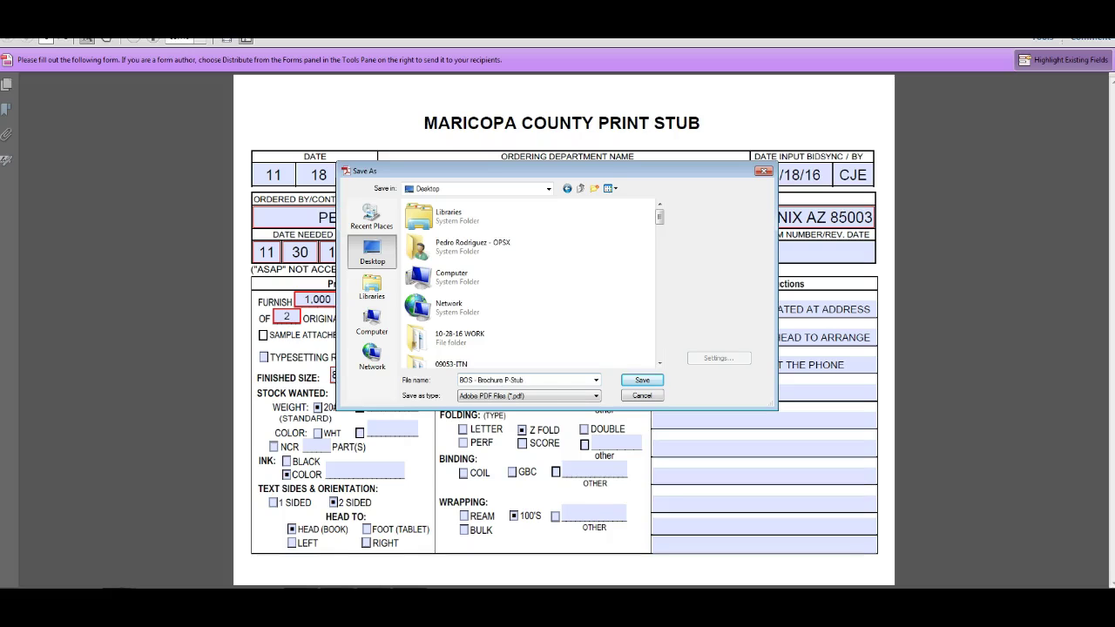
pyautogui.click(642, 379)
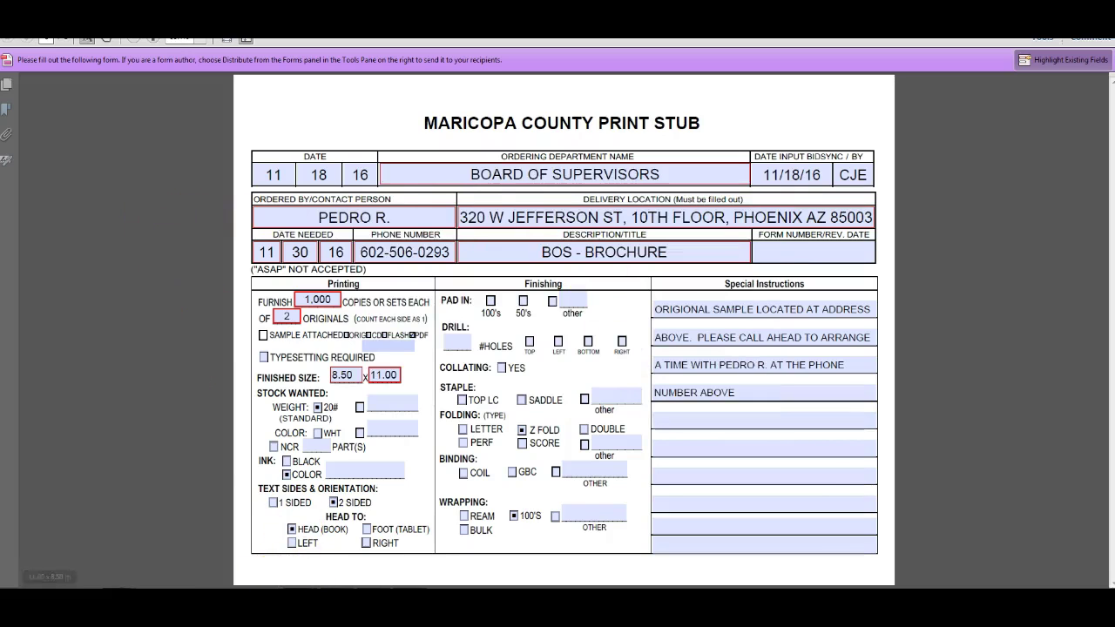
# Step: Upload BOS - Brochure P-Stub.pdf from the Desktop to the bid's documents
pyautogui.click(79, 562)
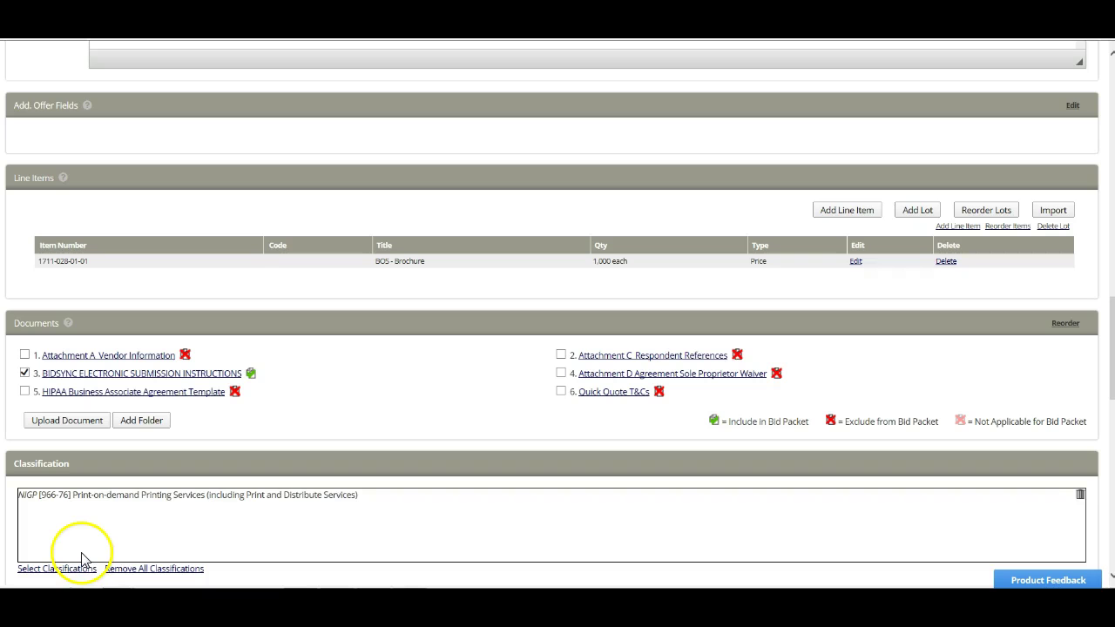
pyautogui.click(71, 422)
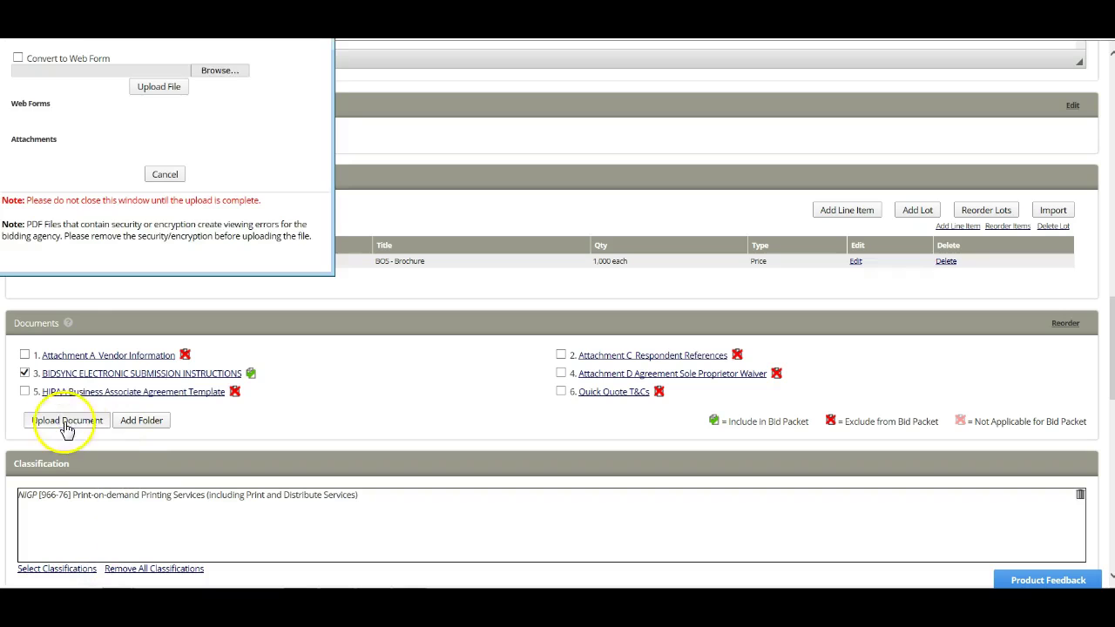
pyautogui.click(219, 70)
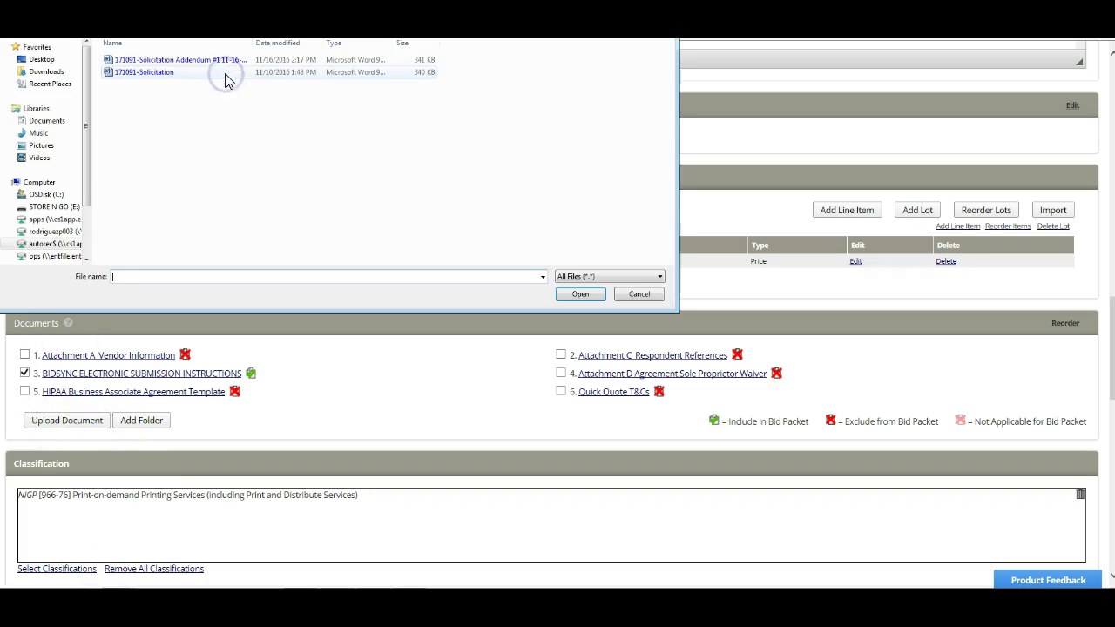
pyautogui.click(42, 60)
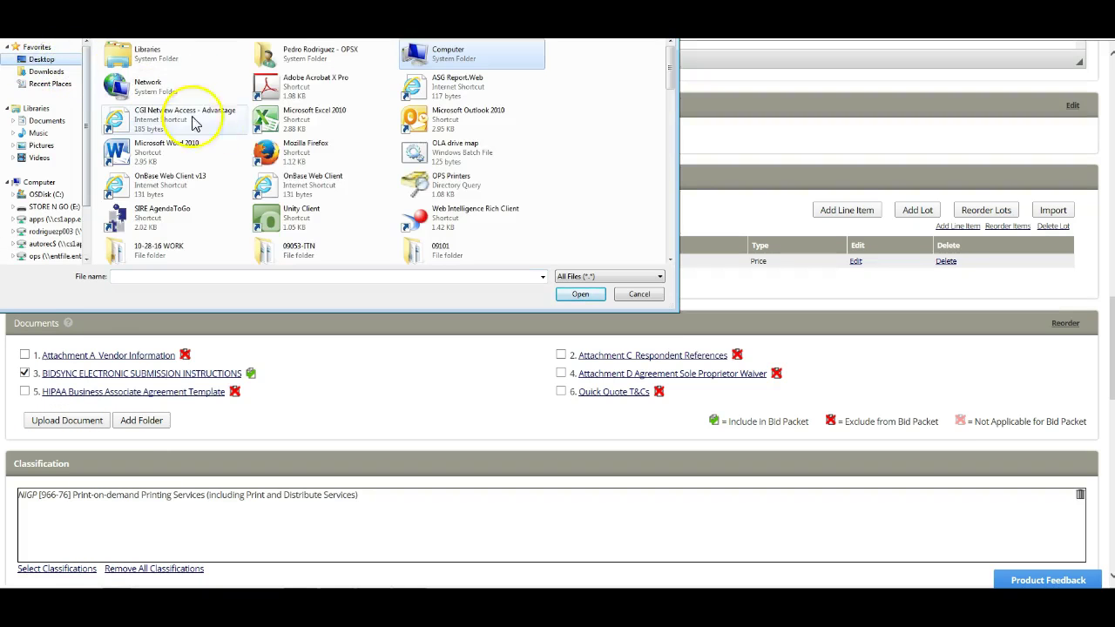
pyautogui.click(305, 277)
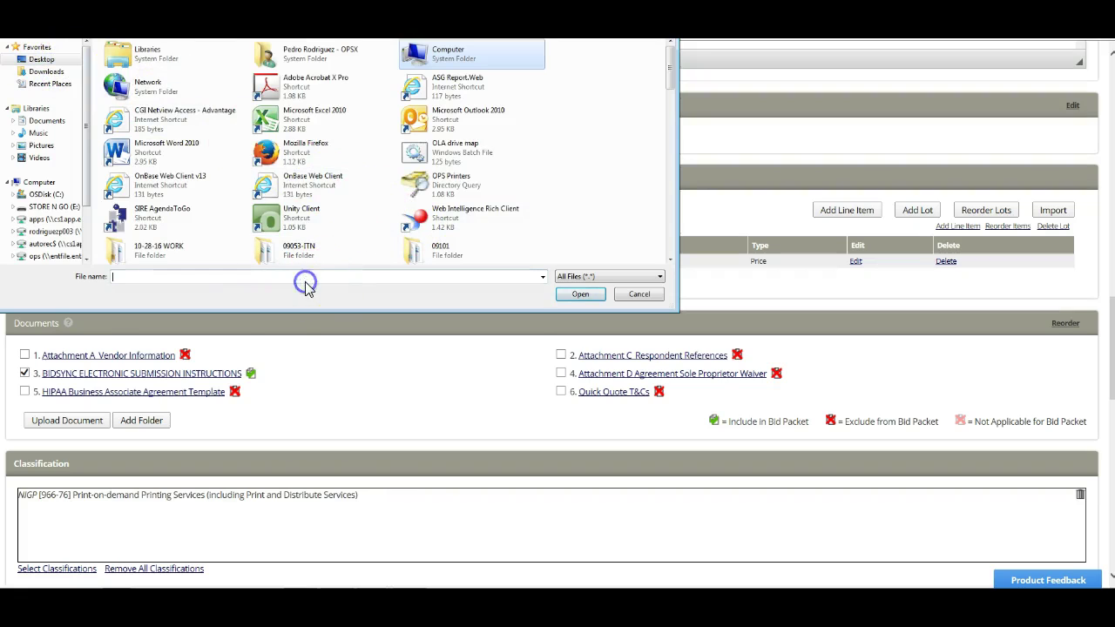
pyautogui.write('b')
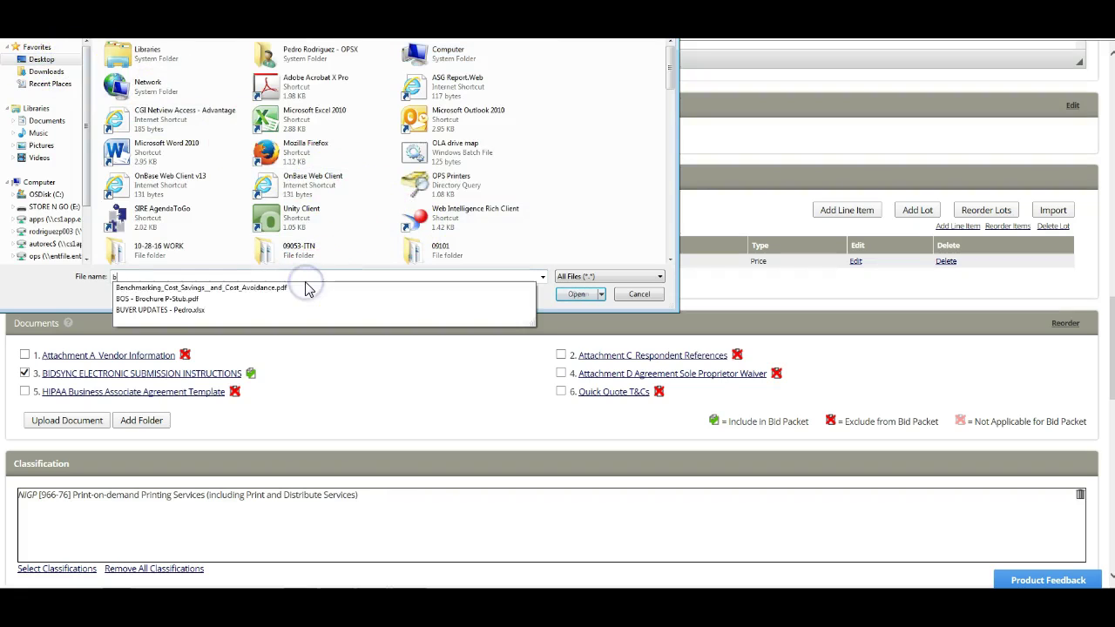
pyautogui.click(148, 299)
pyautogui.click(572, 293)
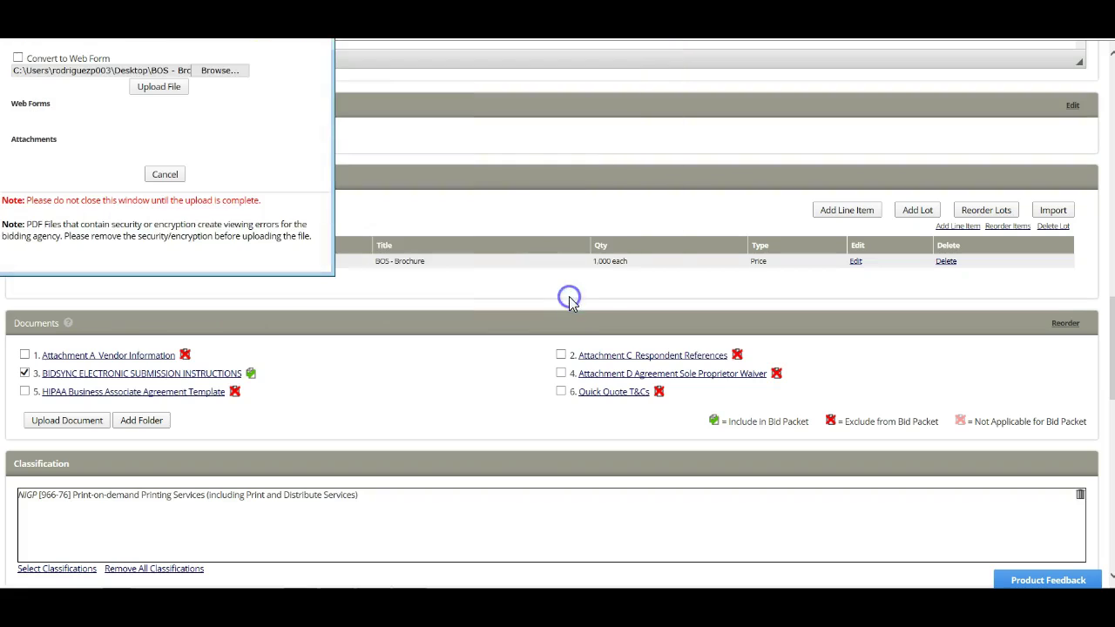
pyautogui.click(159, 86)
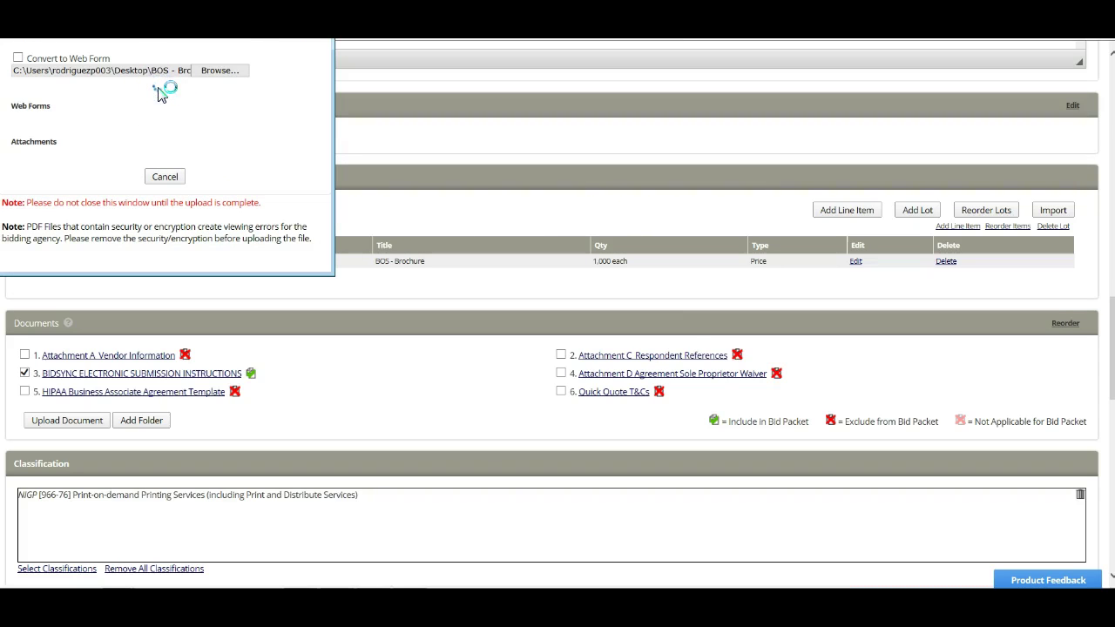
pyautogui.click(139, 178)
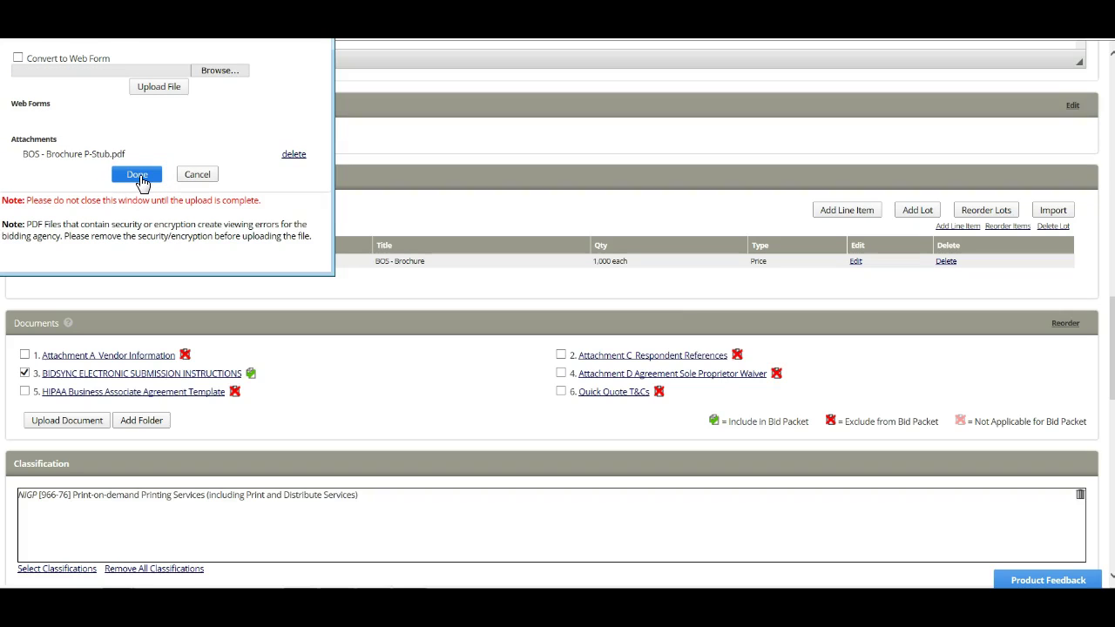
# Step: Upload BOS-Brochure.pdf as a second bid document
pyautogui.scroll(-3, 114, 177)
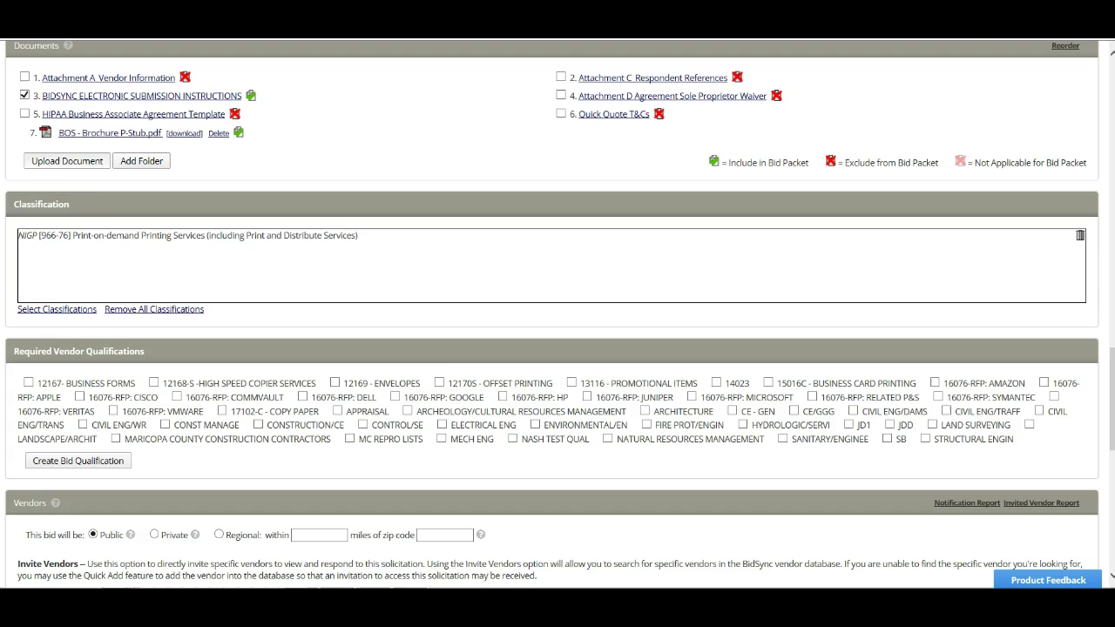
pyautogui.click(75, 162)
pyautogui.click(215, 74)
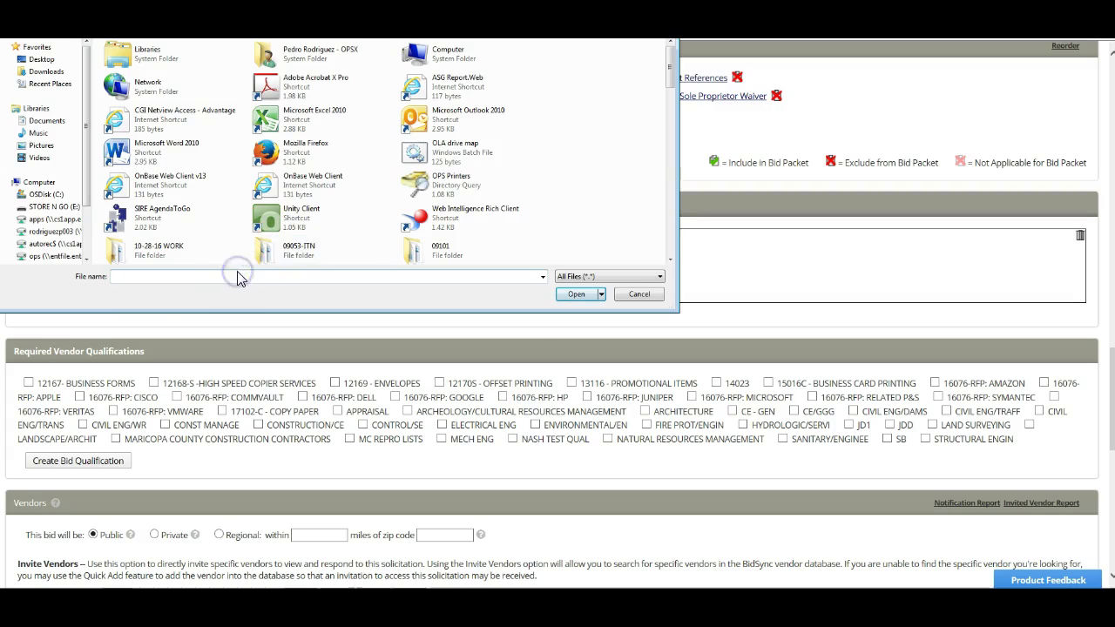
pyautogui.write('bo')
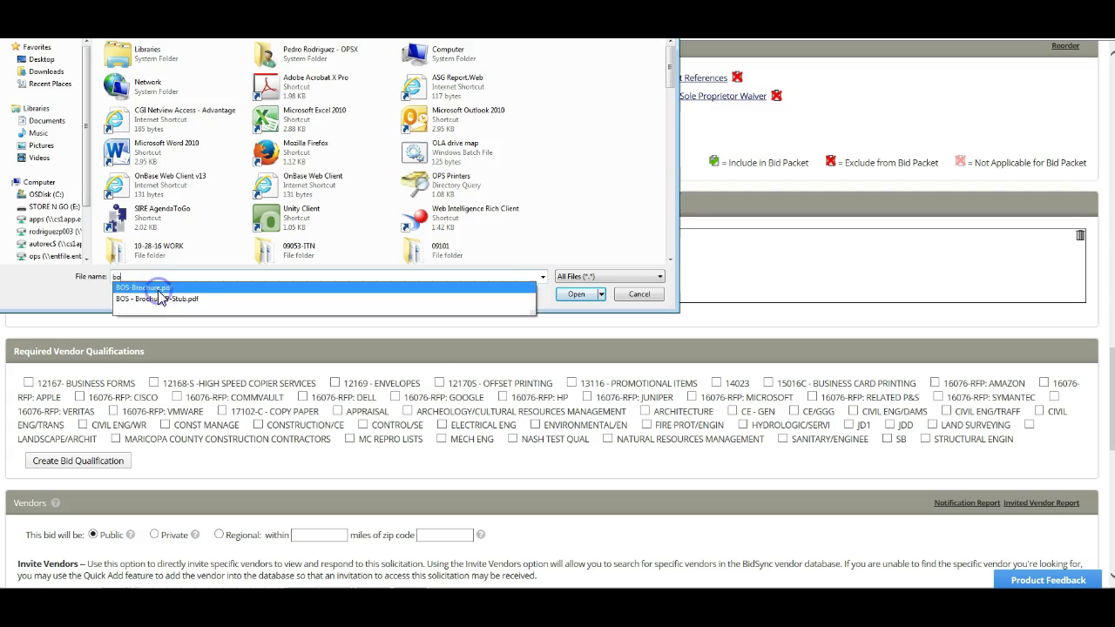
pyautogui.click(148, 287)
pyautogui.click(570, 298)
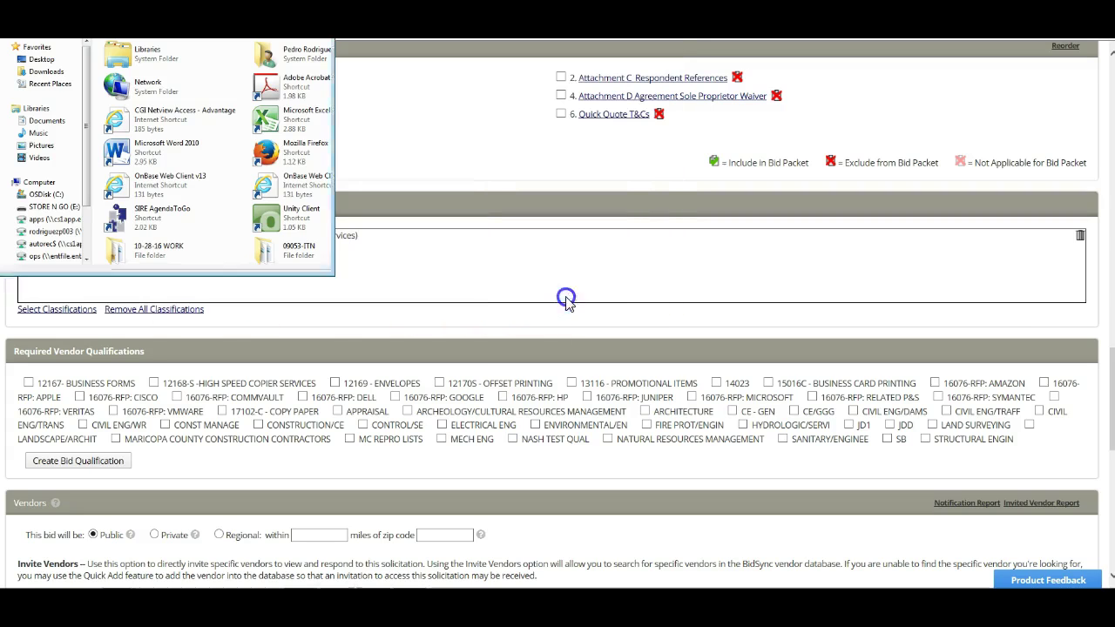
pyautogui.click(137, 177)
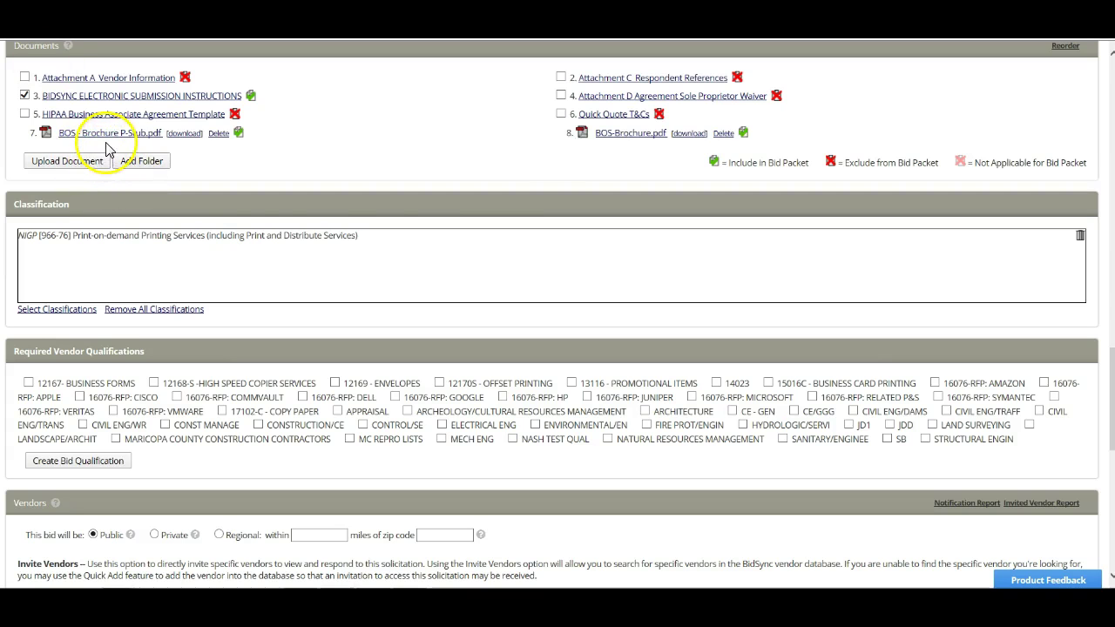
pyautogui.click(330, 280)
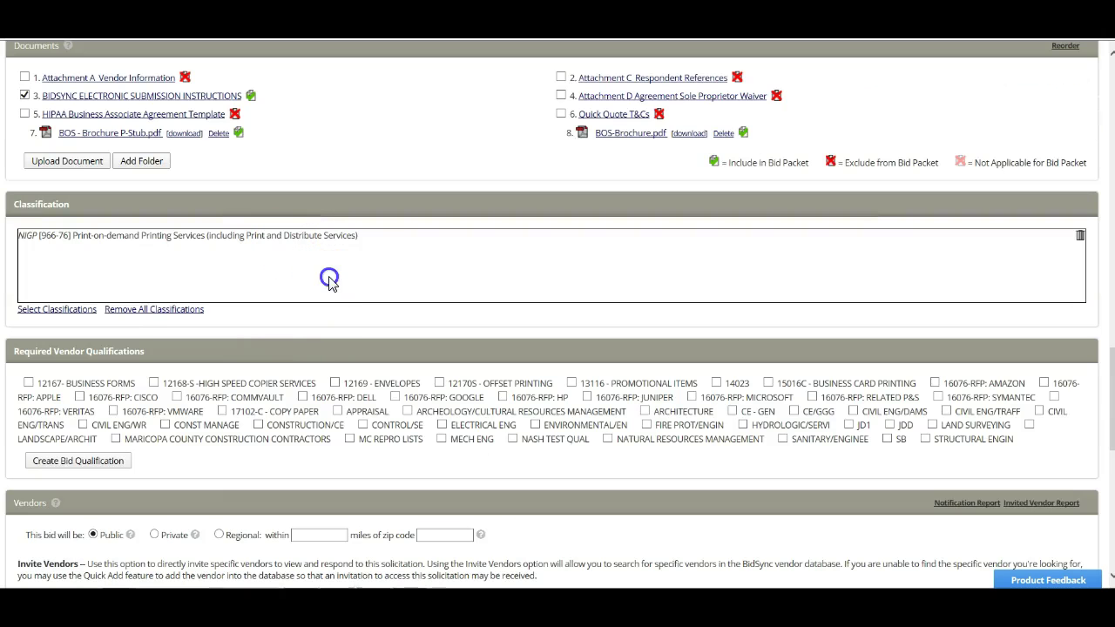
# Step: Glance at the task-order instructions and return to the BidSync bid page
pyautogui.scroll(-1, 329, 281)
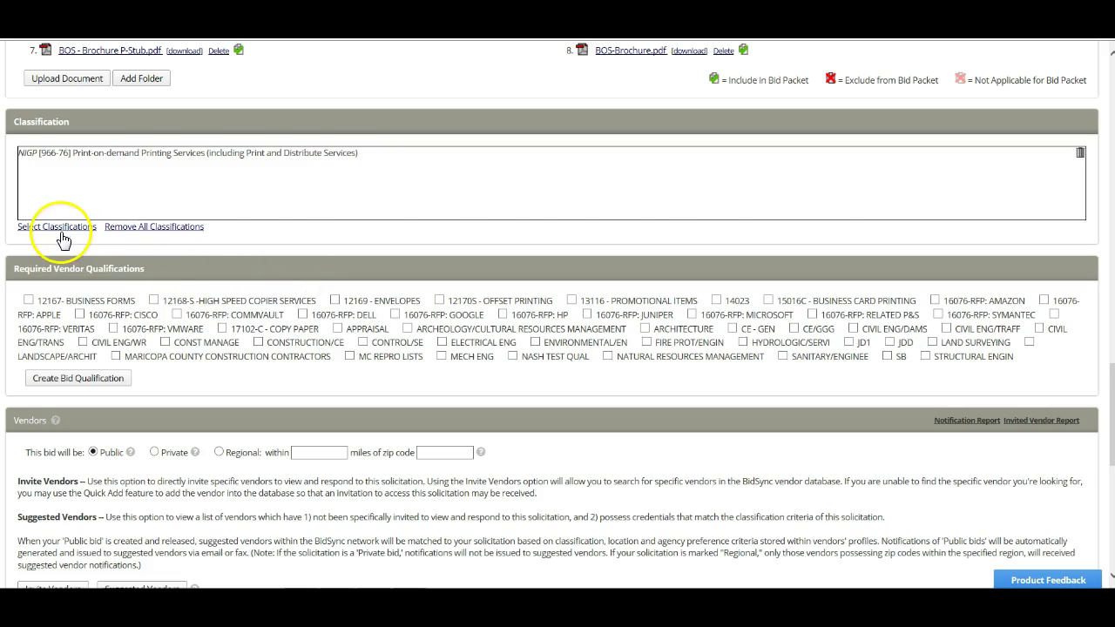
pyautogui.hotkey('alt', 'Tab')
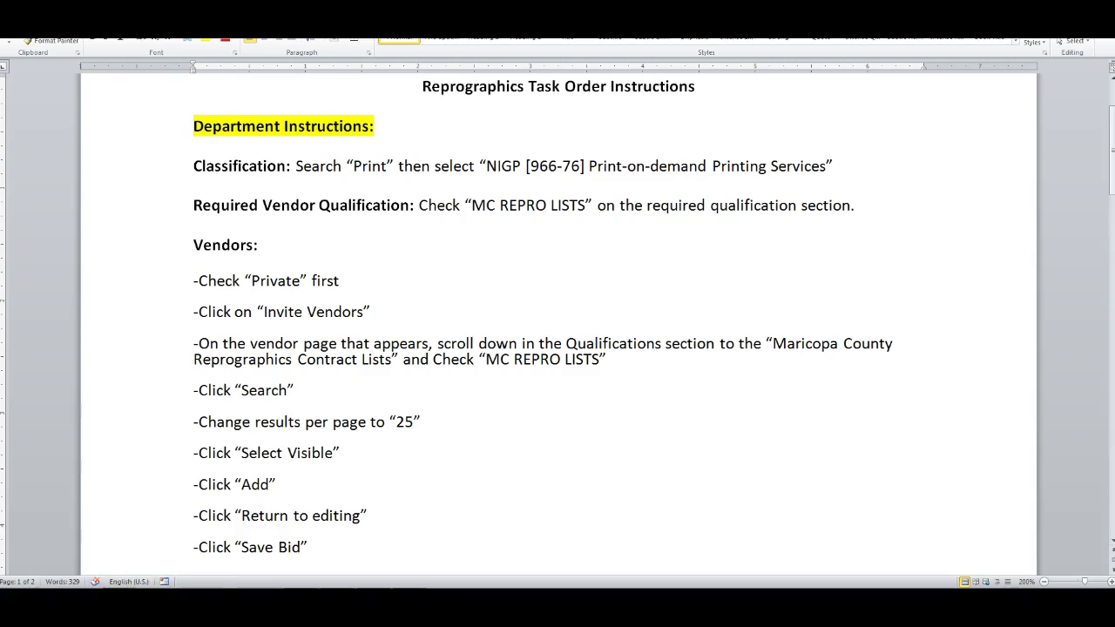
pyautogui.moveTo(111, 585)
pyautogui.click(101, 555)
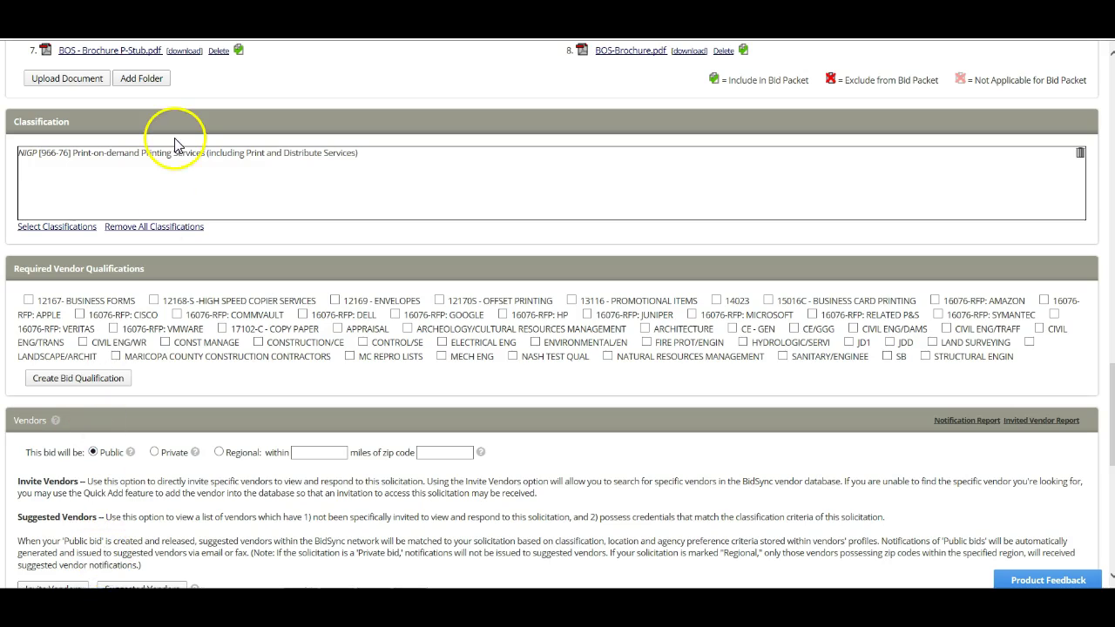
# Step: Search classifications for 'print' and tick [966-76] Print-on-demand Printing Services
pyautogui.click(58, 227)
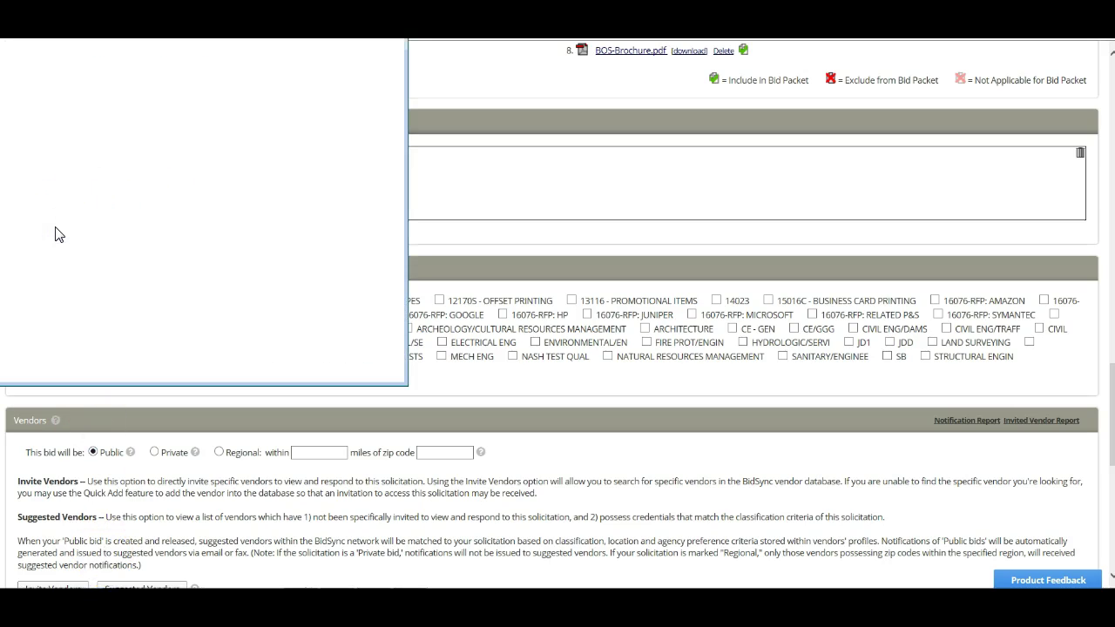
pyautogui.click(70, 110)
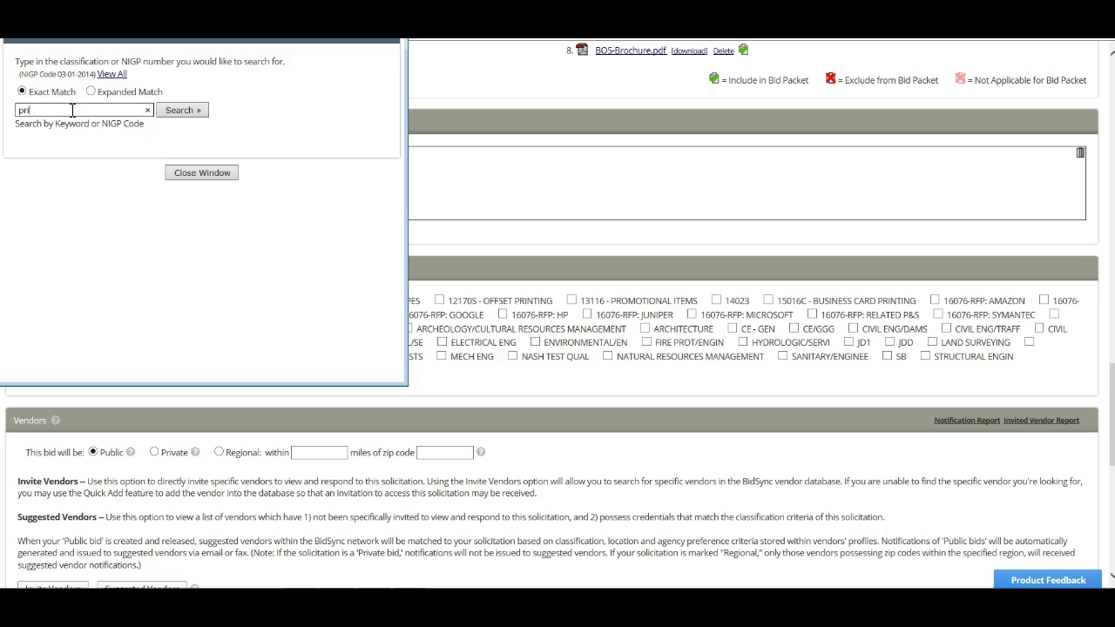
pyautogui.click(182, 109)
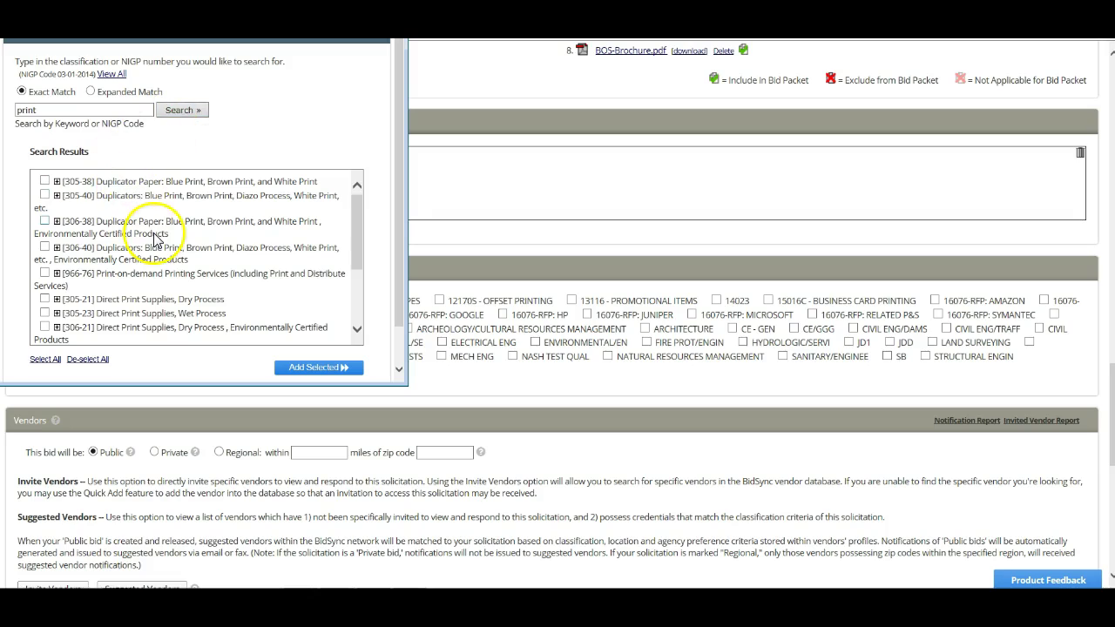
pyautogui.click(45, 274)
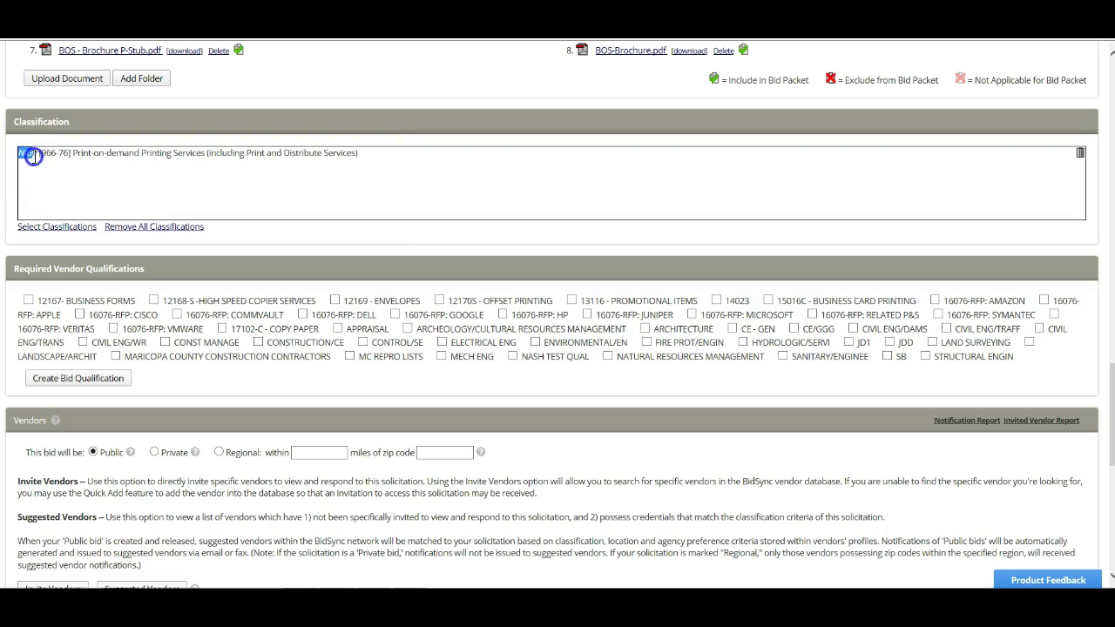
# Step: Tick MC REPRO LISTS under Required Vendor Qualifications
pyautogui.moveTo(32, 155); pyautogui.dragTo(352, 154)
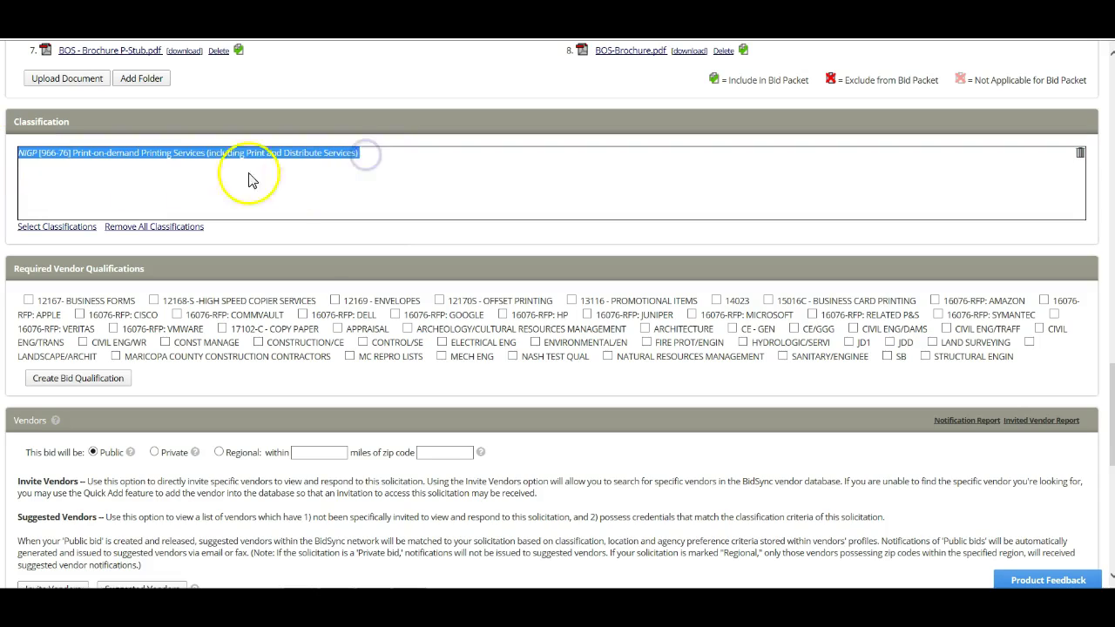
pyautogui.click(172, 177)
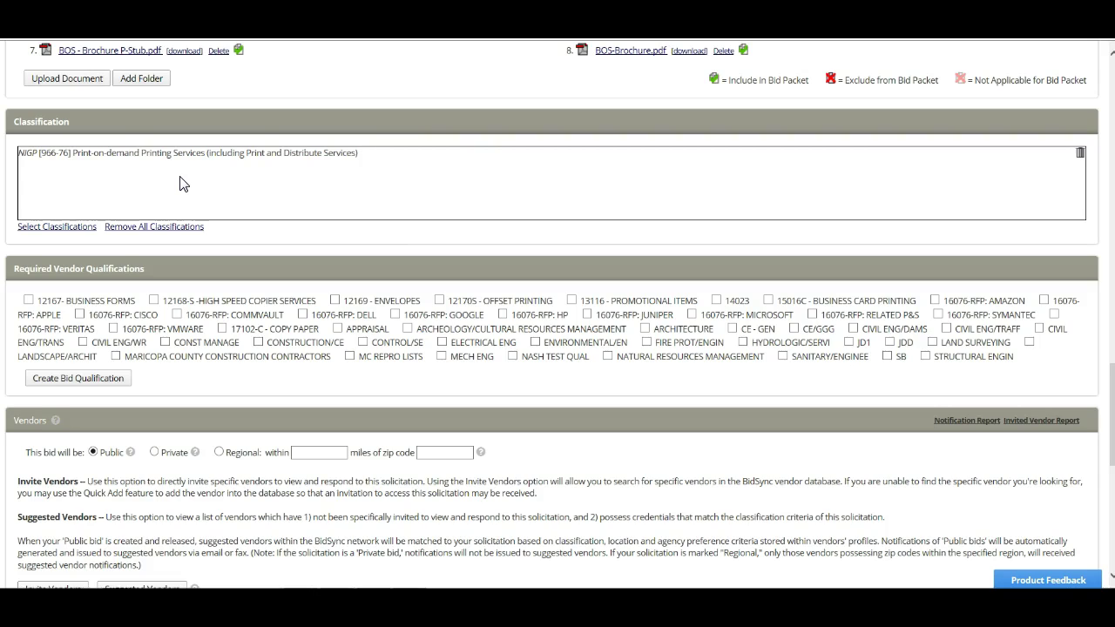
pyautogui.click(198, 183)
pyautogui.moveTo(198, 183); pyautogui.dragTo(250, 224)
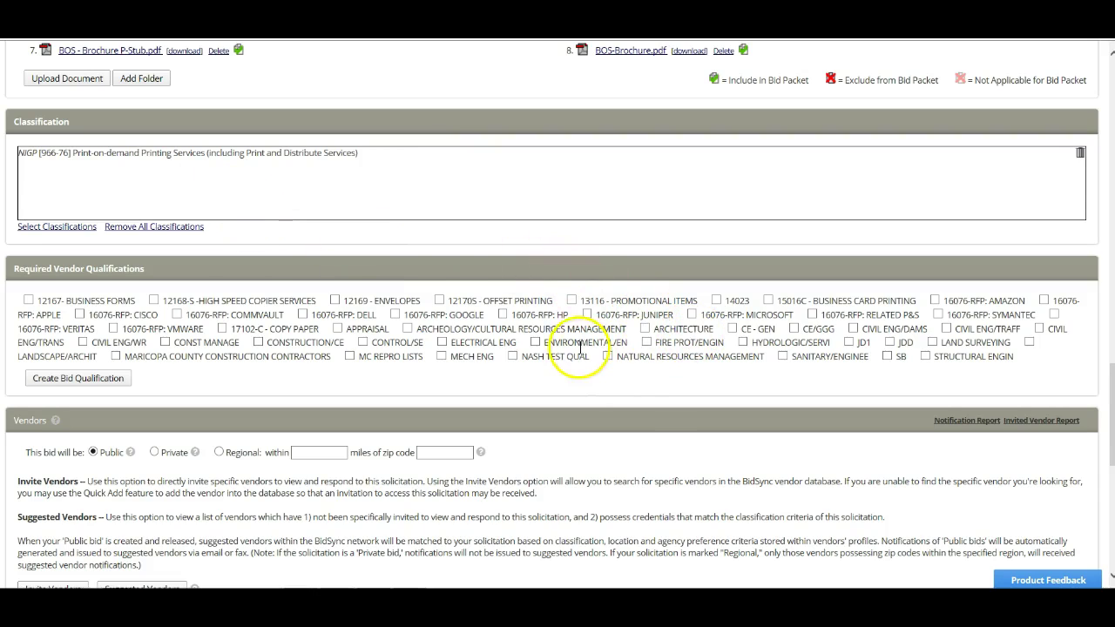
pyautogui.click(349, 357)
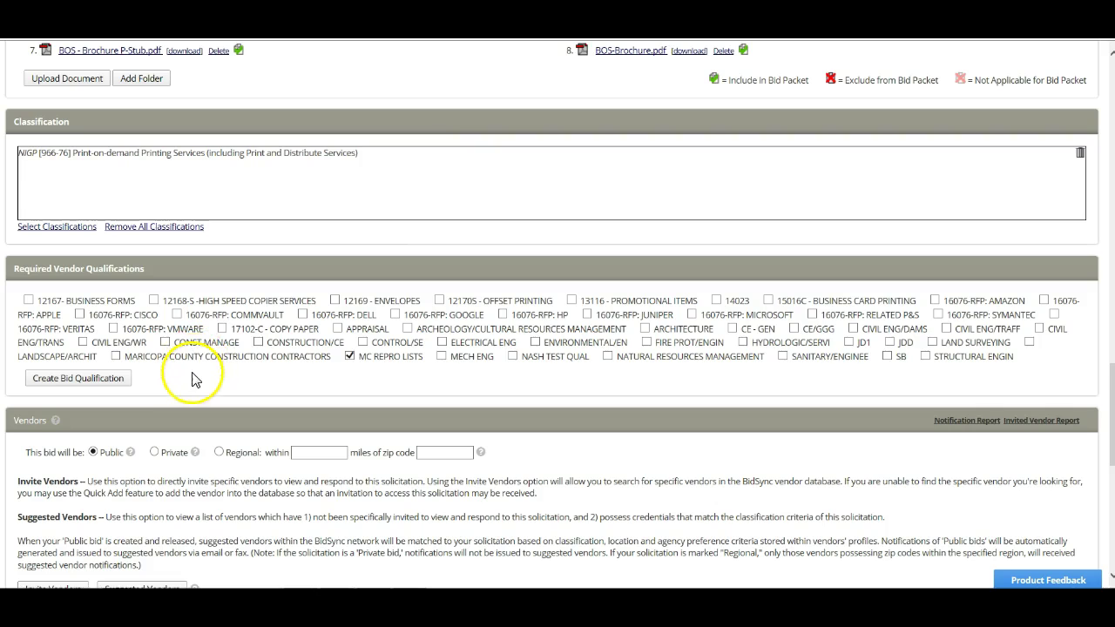
# Step: Check the Required Vendor Qualification and Private vendor instructions in Word, then return to BidSync
pyautogui.scroll(-1, 194, 373)
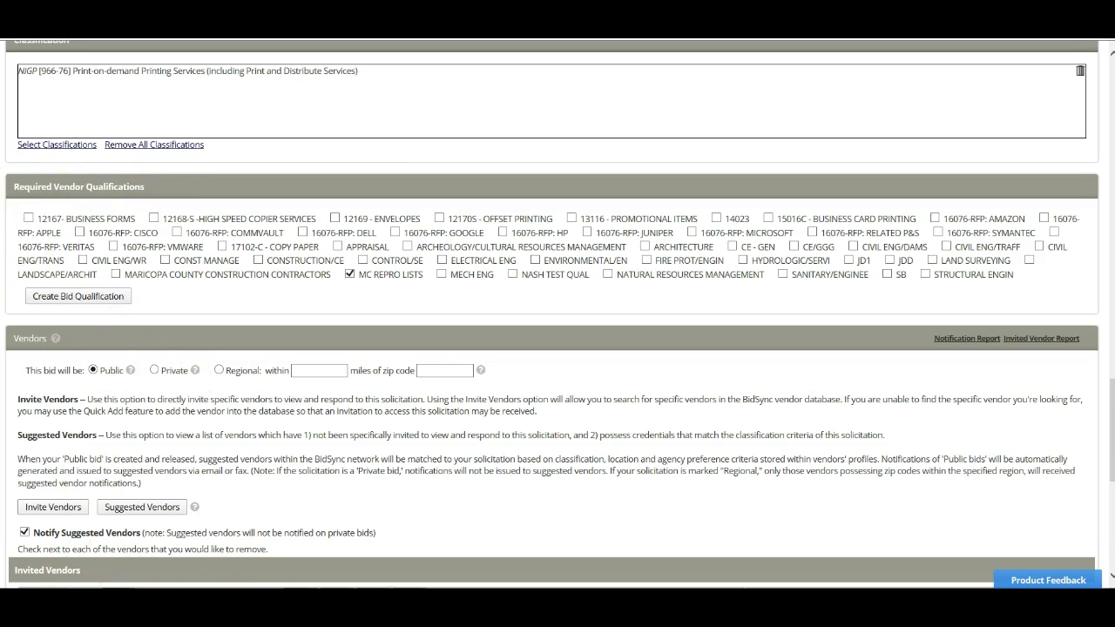
pyautogui.hotkey('alt', 'Tab')
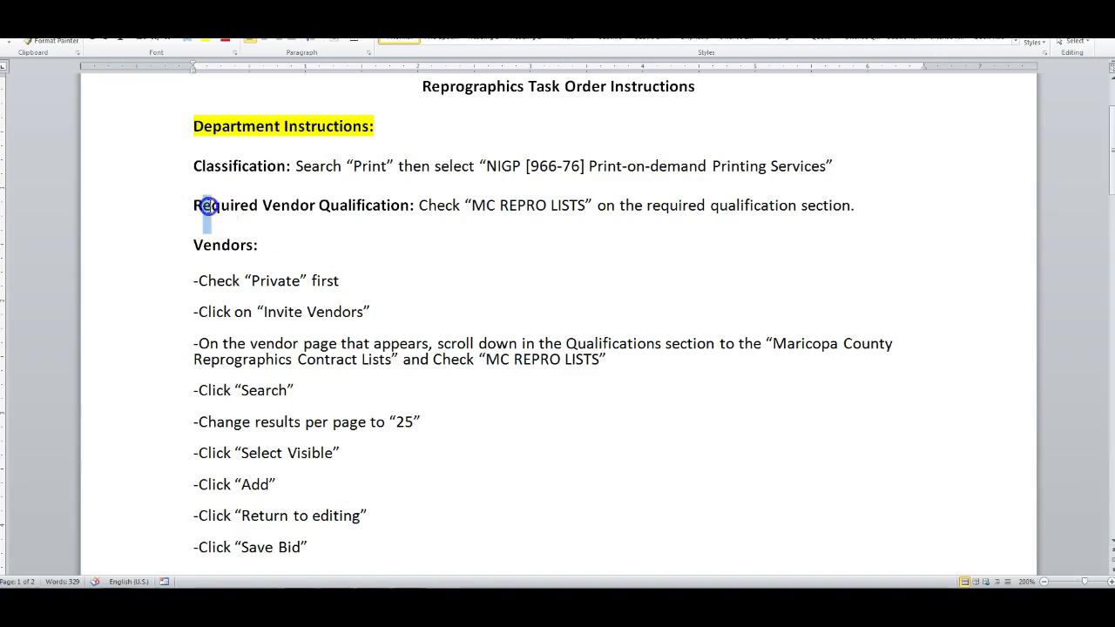
pyautogui.moveTo(207, 206); pyautogui.dragTo(838, 206)
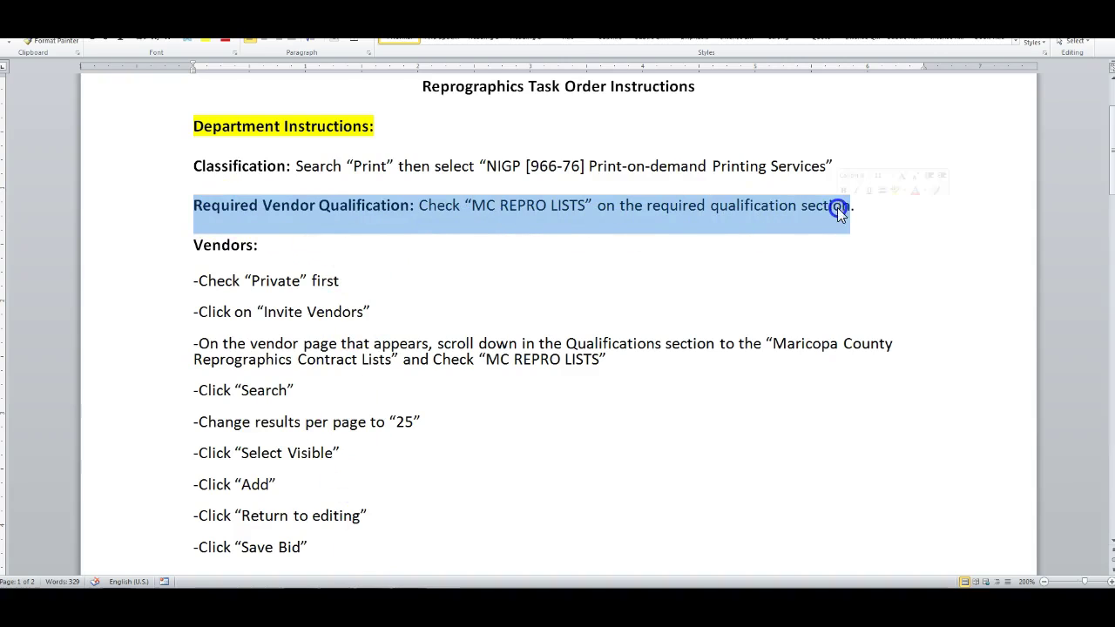
pyautogui.click(383, 279)
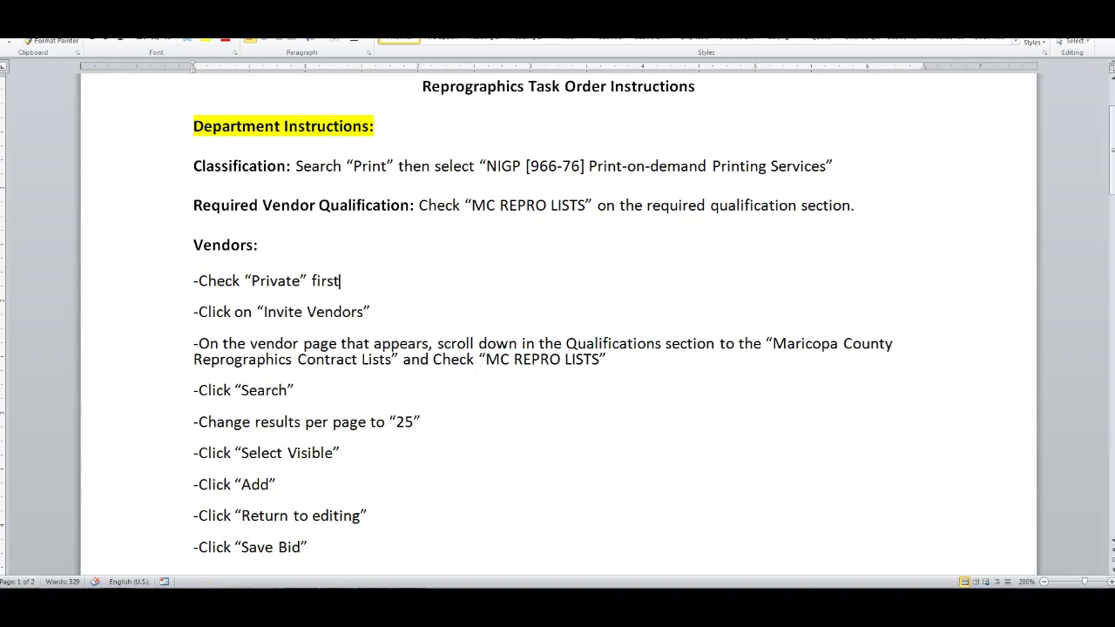
pyautogui.click(90, 566)
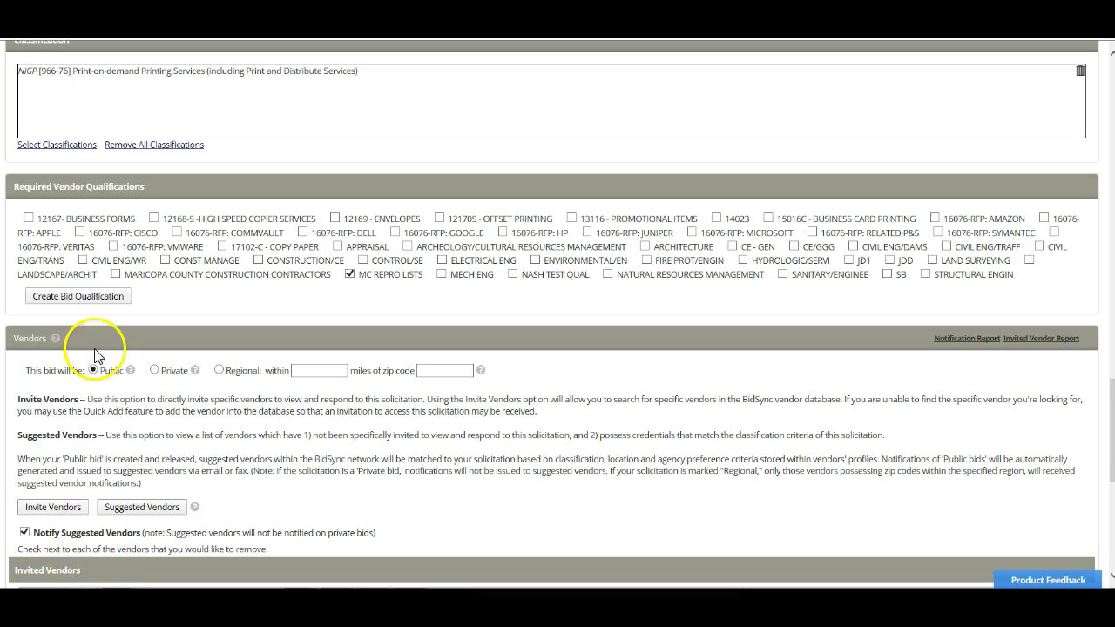
# Step: Make the bid Private, open the Invite Vendors search, and switch back to the Word instructions
pyautogui.scroll(-1, 160, 410)
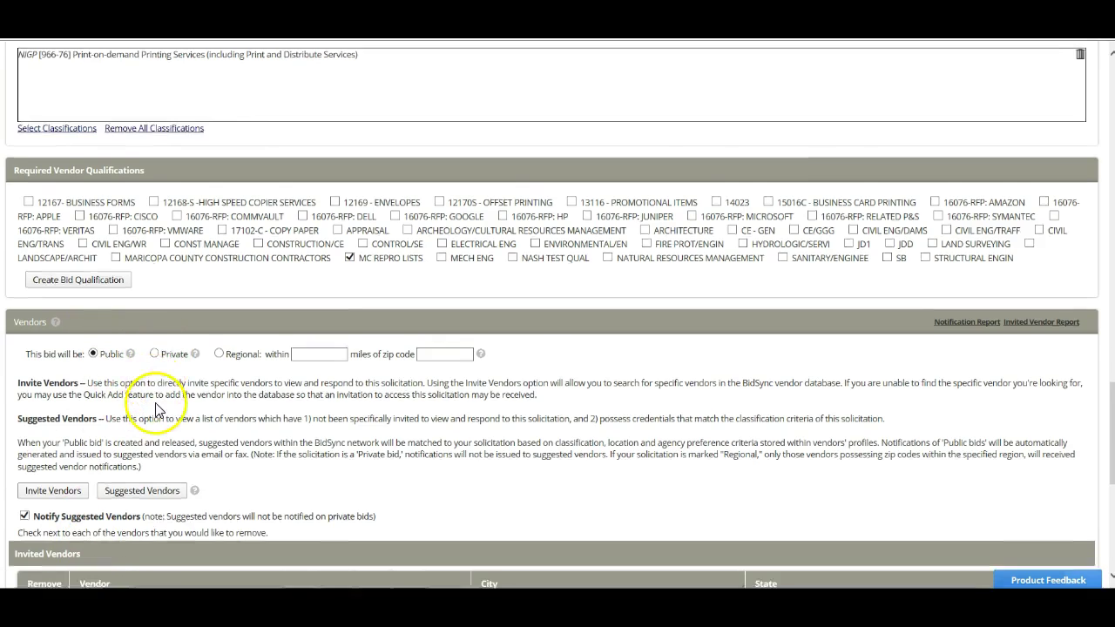
pyautogui.click(154, 287)
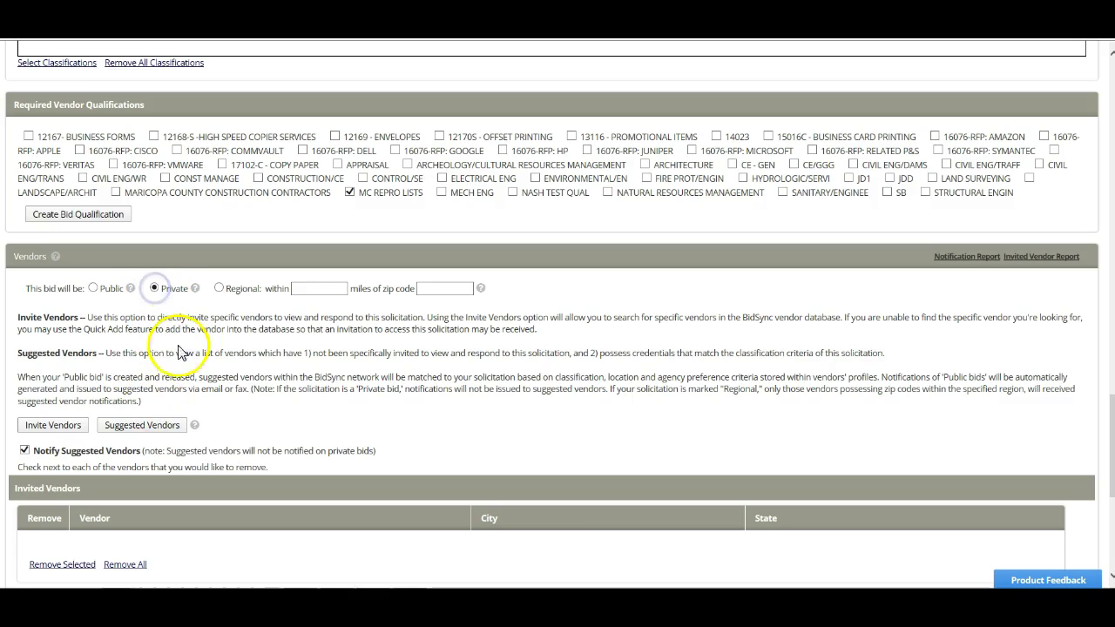
pyautogui.scroll(-2, 219, 422)
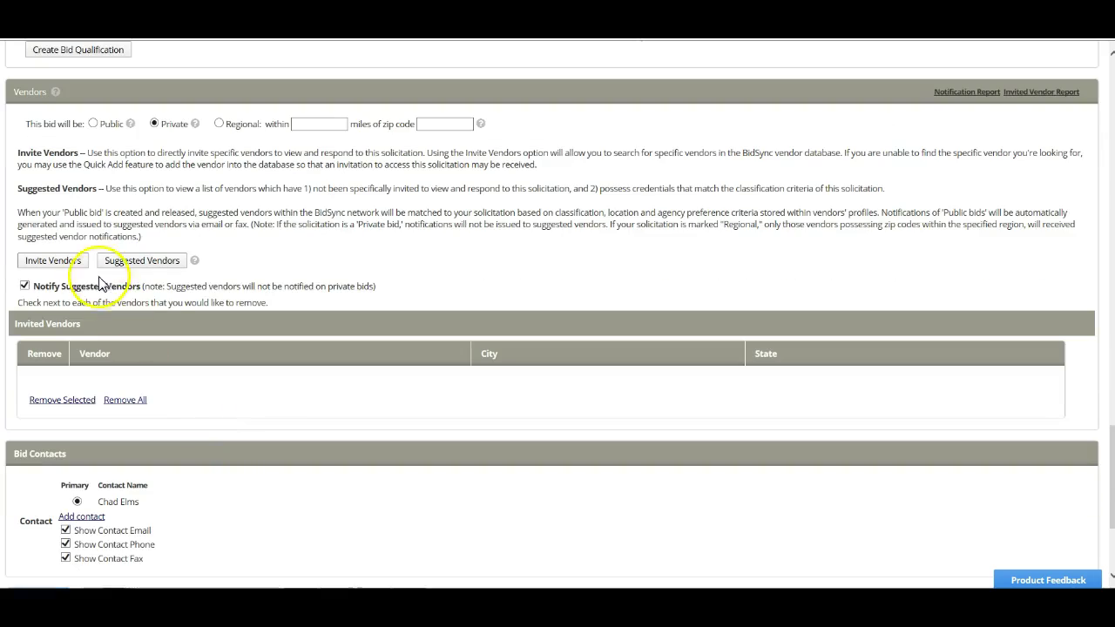
pyautogui.click(53, 263)
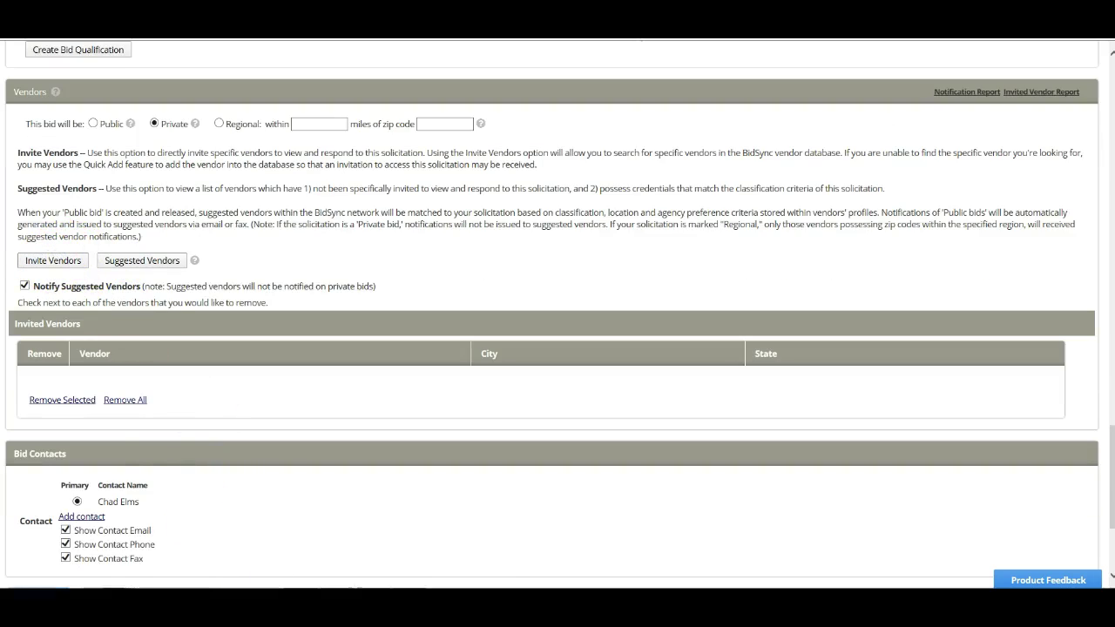
pyautogui.hotkey('alt', 'Tab')
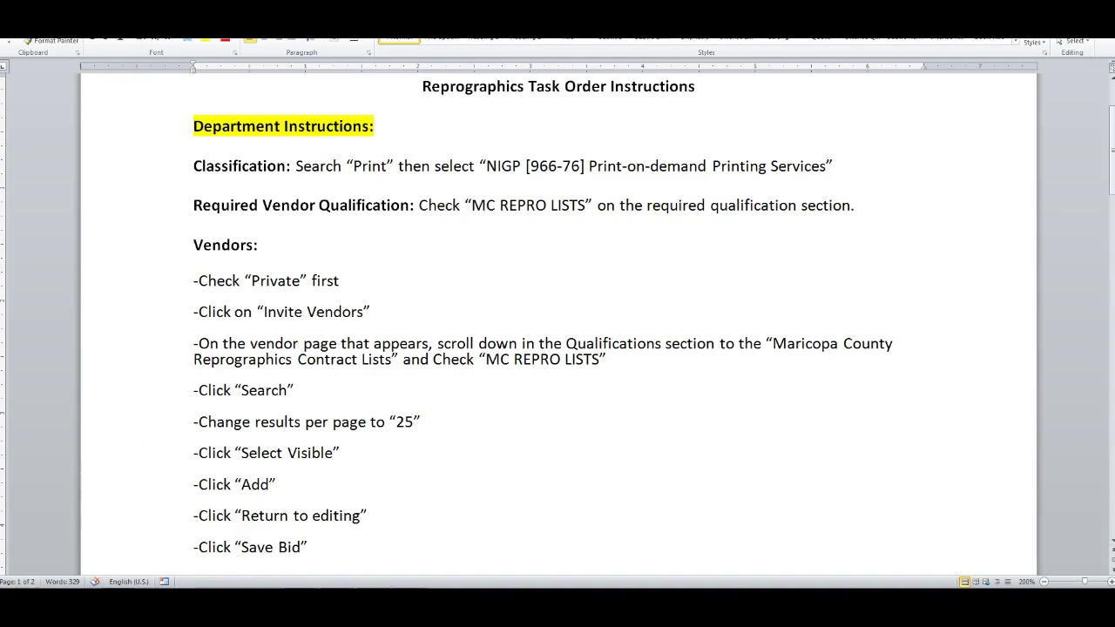
# Step: Review the 'Check Private first' and 'Click on Invite Vendors' lines in the Word instructions
pyautogui.click(74, 554)
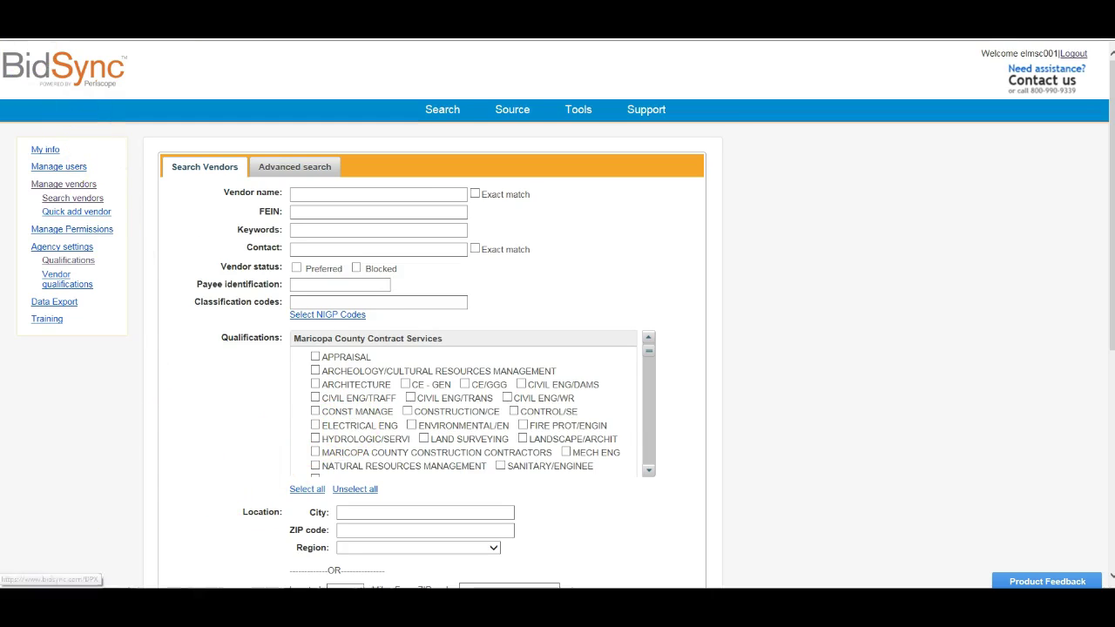
pyautogui.hotkey('alt', 'Tab')
pyautogui.click(194, 275)
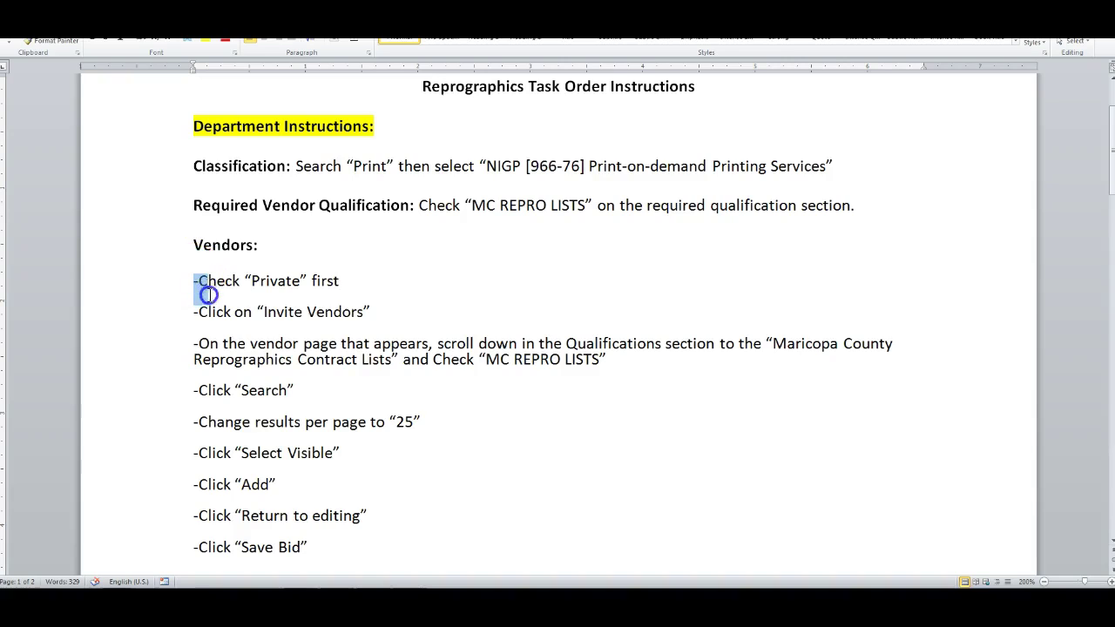
pyautogui.moveTo(209, 296); pyautogui.dragTo(341, 301)
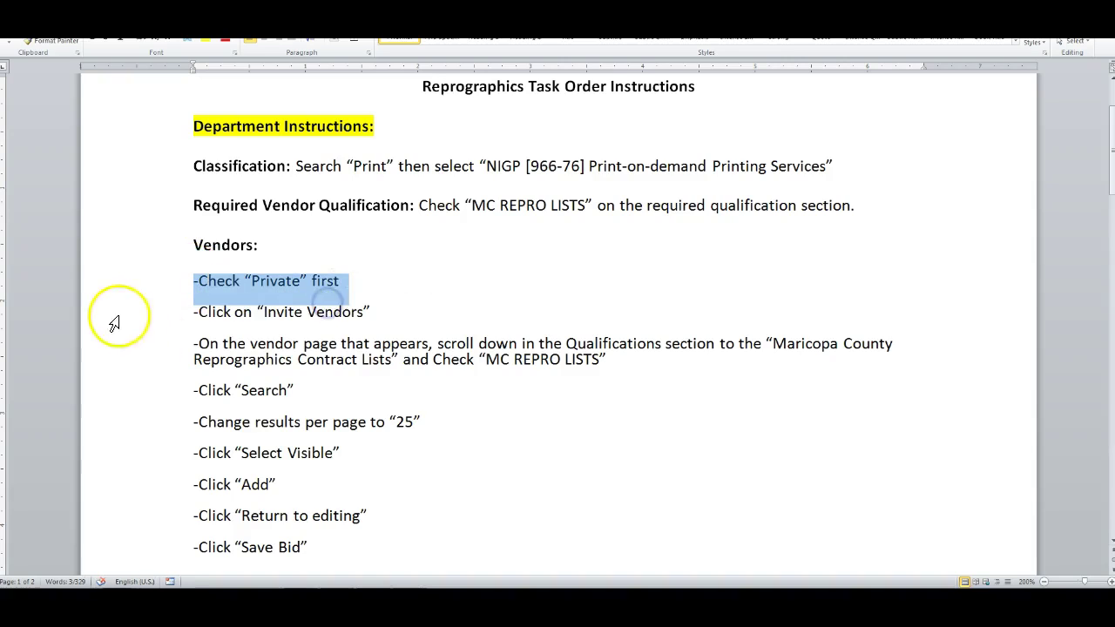
pyautogui.click(175, 318)
pyautogui.click(210, 358)
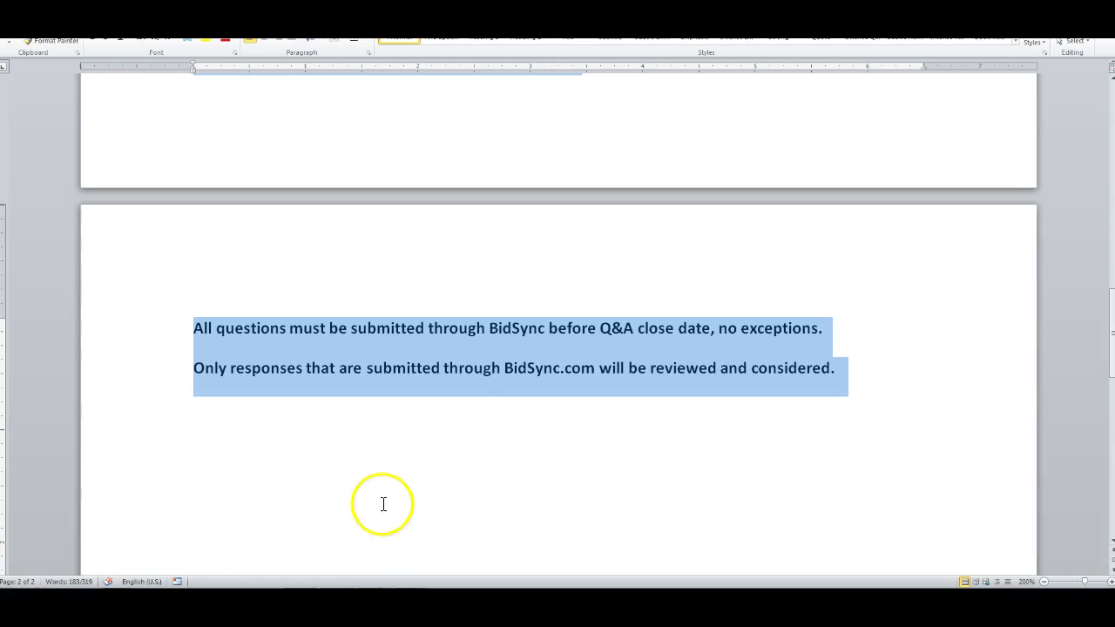
# Step: Mark the bid as Private and start inviting vendors
pyautogui.click(382, 504)
pyautogui.scroll(2, 380, 504)
pyautogui.scroll(10, 380, 504)
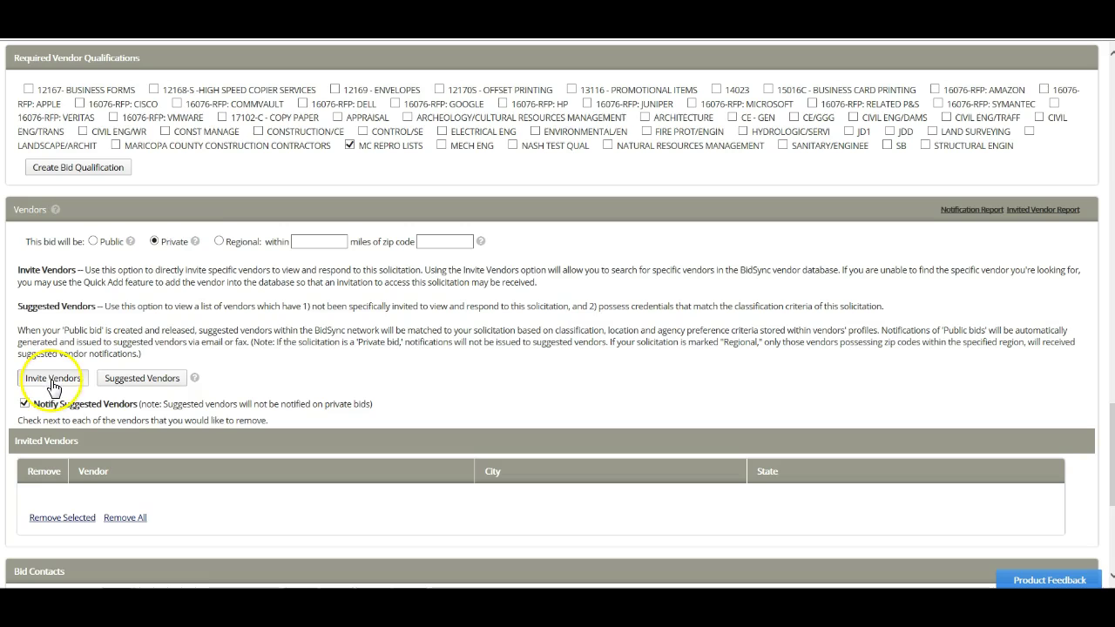
pyautogui.click(52, 381)
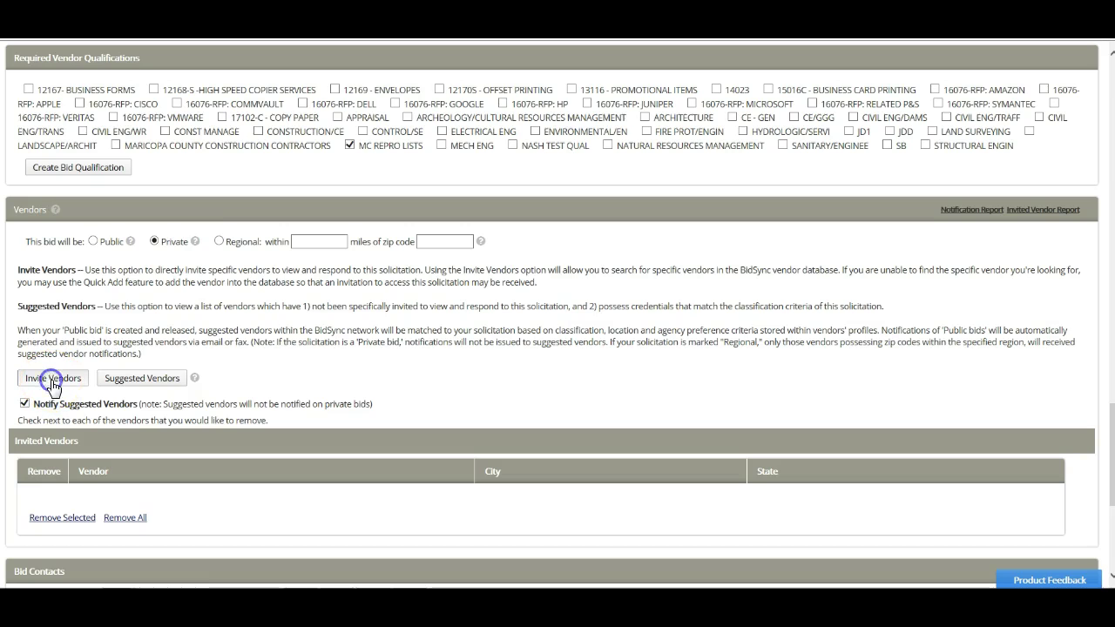
# Step: Limit the vendor search to the MC REPRO LISTS qualification
pyautogui.click(649, 471)
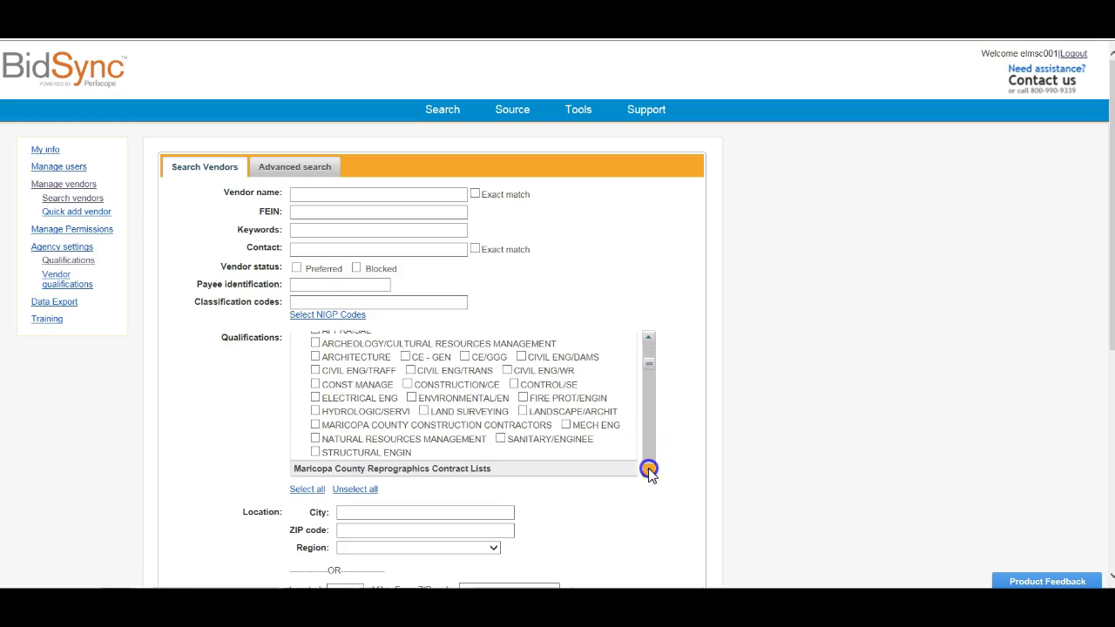
pyautogui.click(649, 470)
pyautogui.click(649, 470)
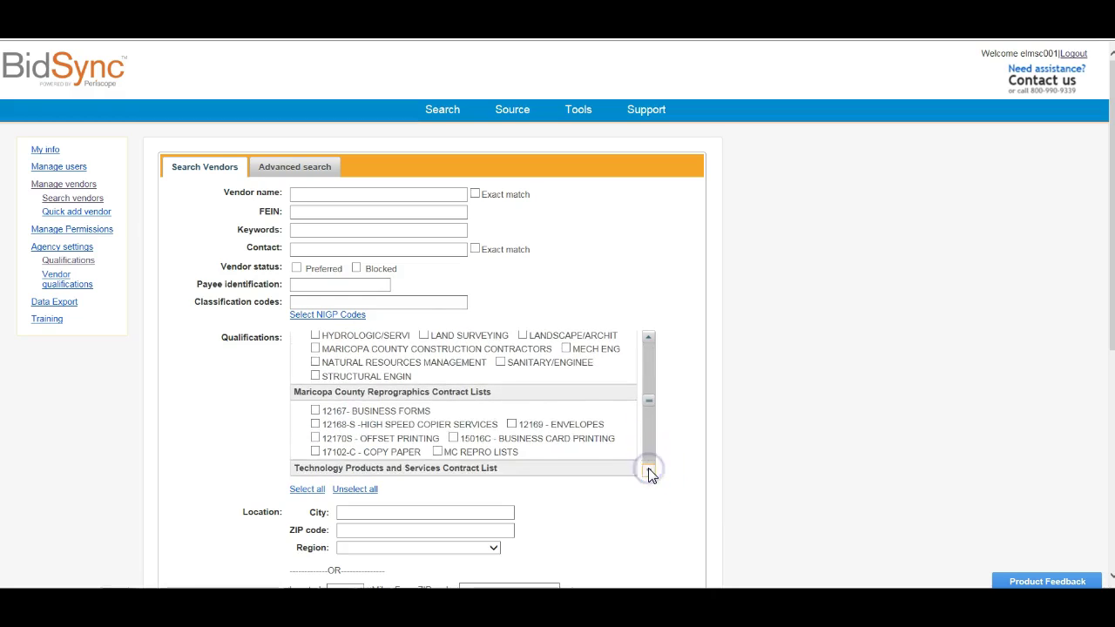
pyautogui.click(649, 470)
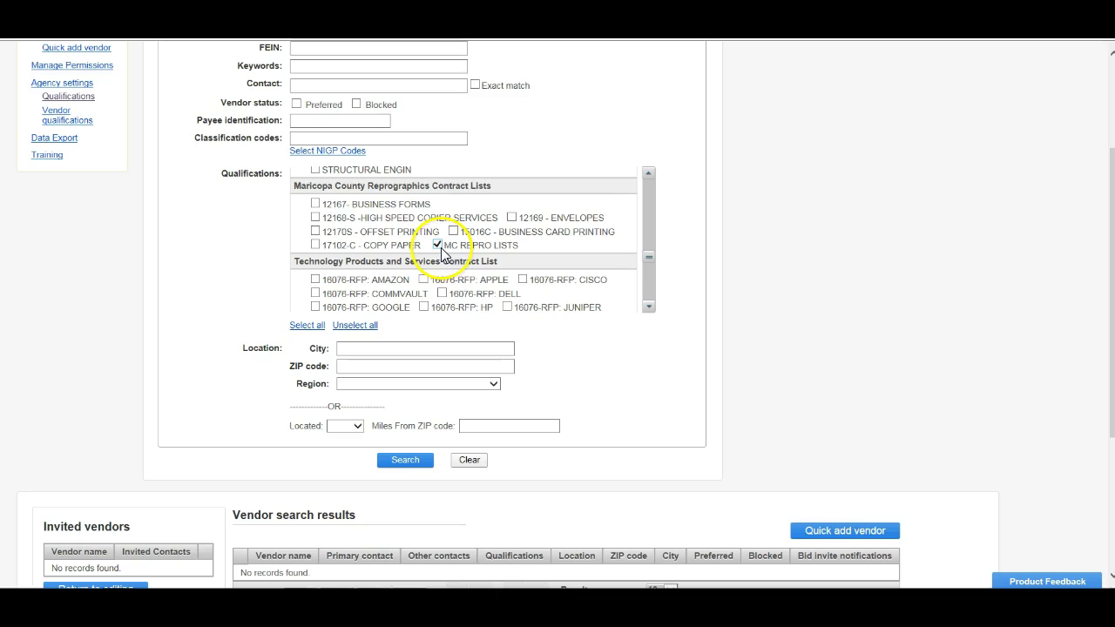
# Step: Run the vendor search and show 25 results per page
pyautogui.click(401, 459)
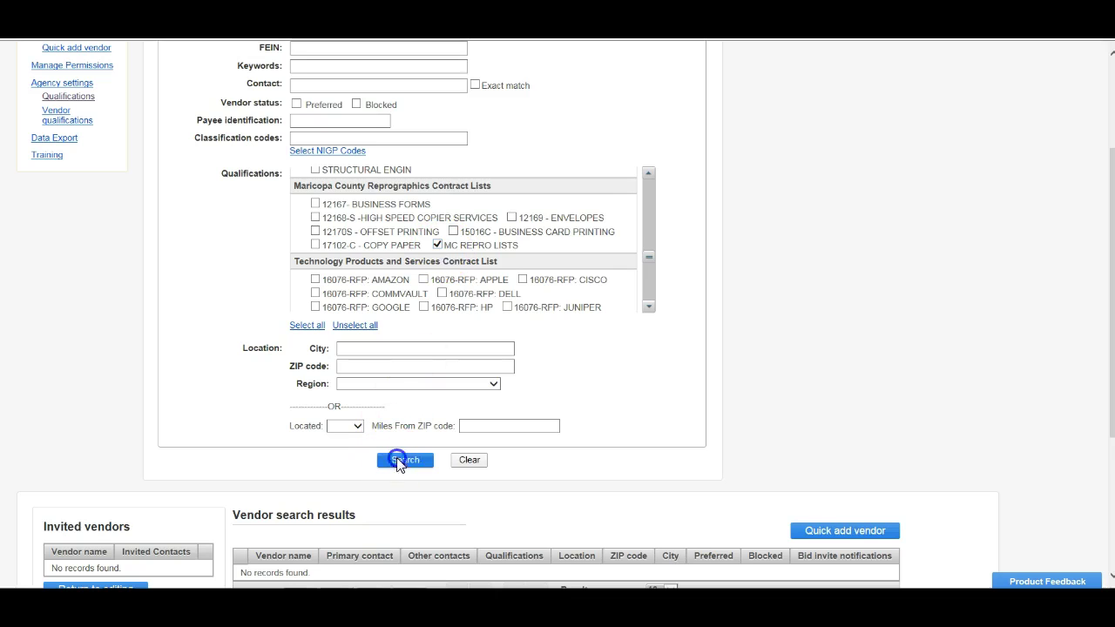
pyautogui.scroll(-6, 397, 461)
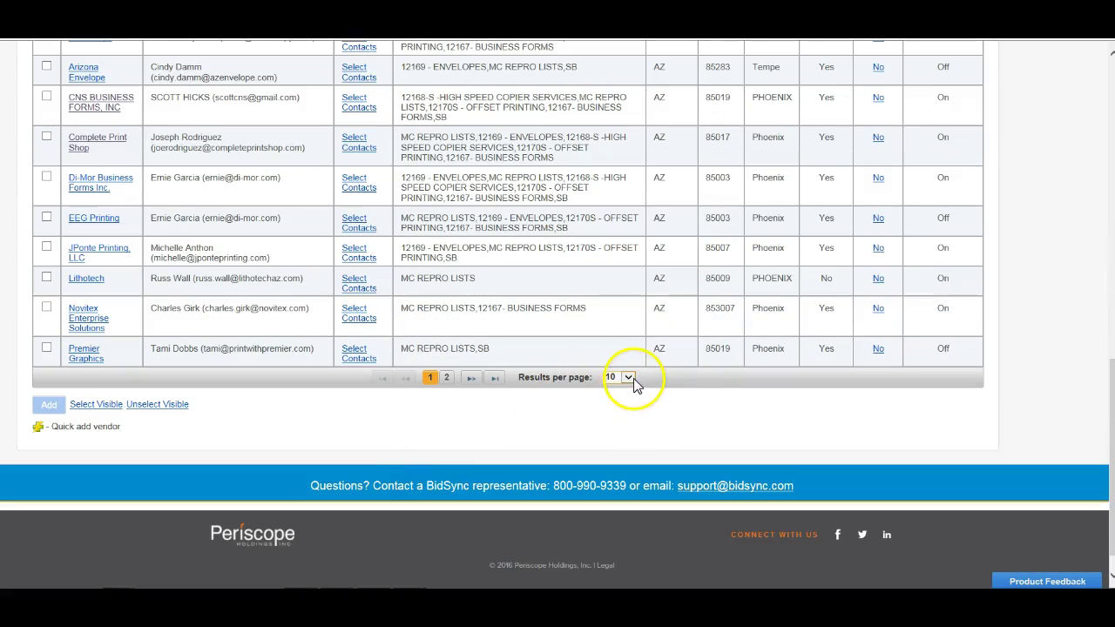
pyautogui.click(627, 378)
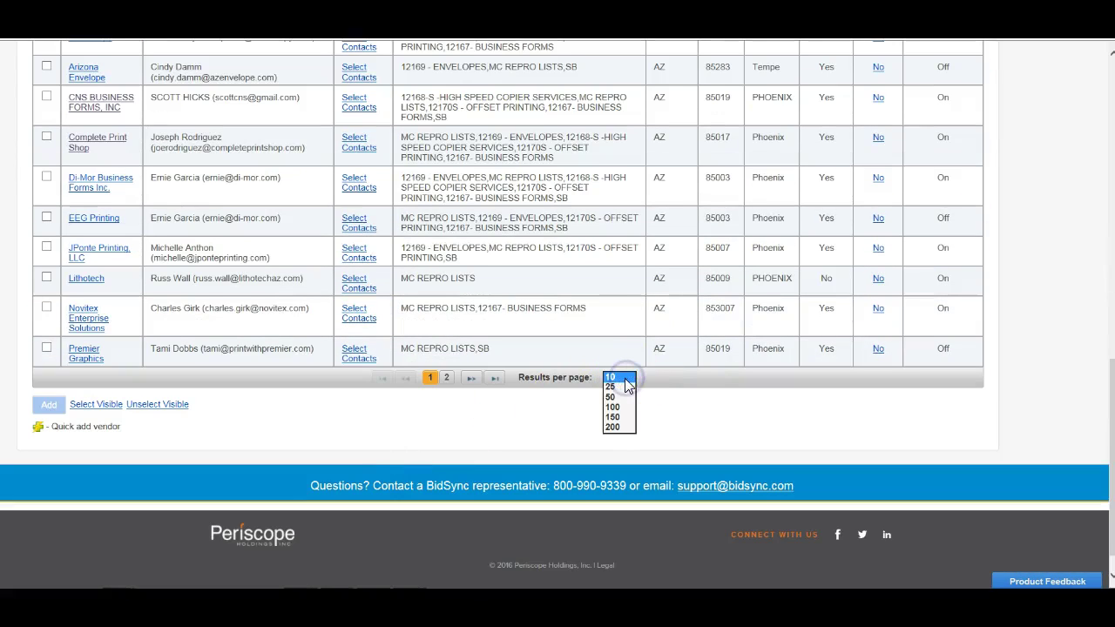
pyautogui.click(614, 396)
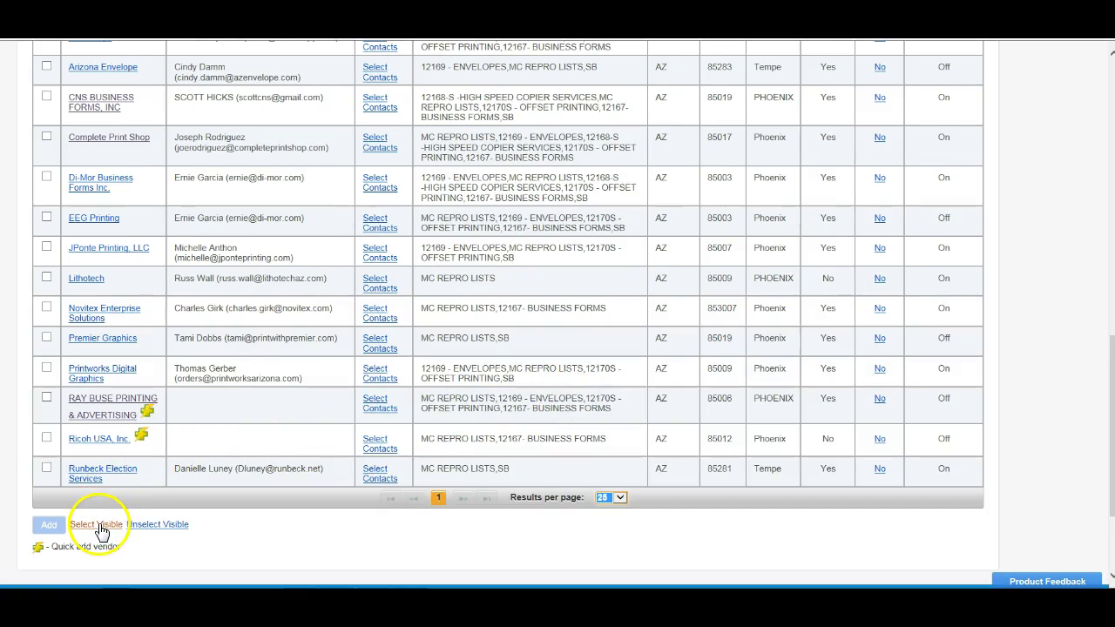
# Step: Select all 14 listed MC REPRO LISTS vendors and add them as invited vendors
pyautogui.click(98, 524)
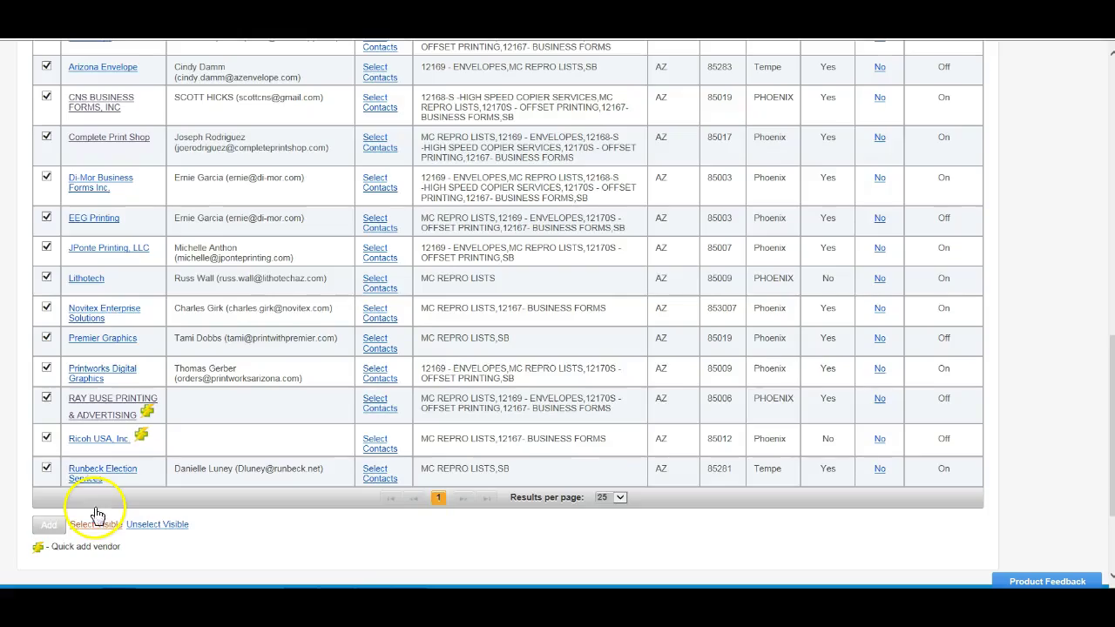
pyautogui.click(96, 521)
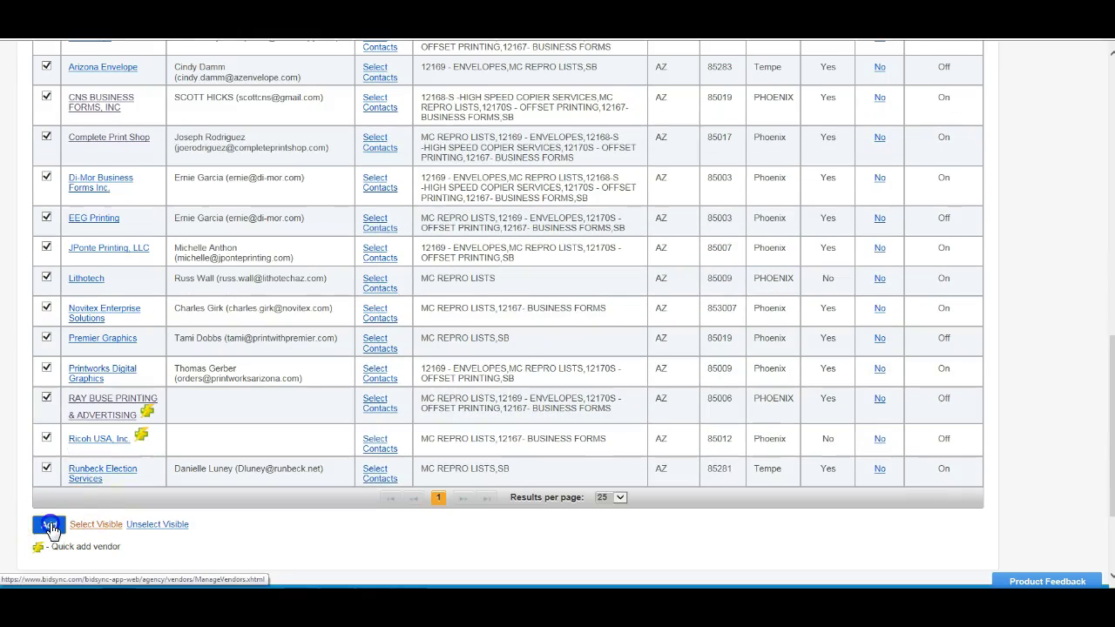
pyautogui.click(50, 526)
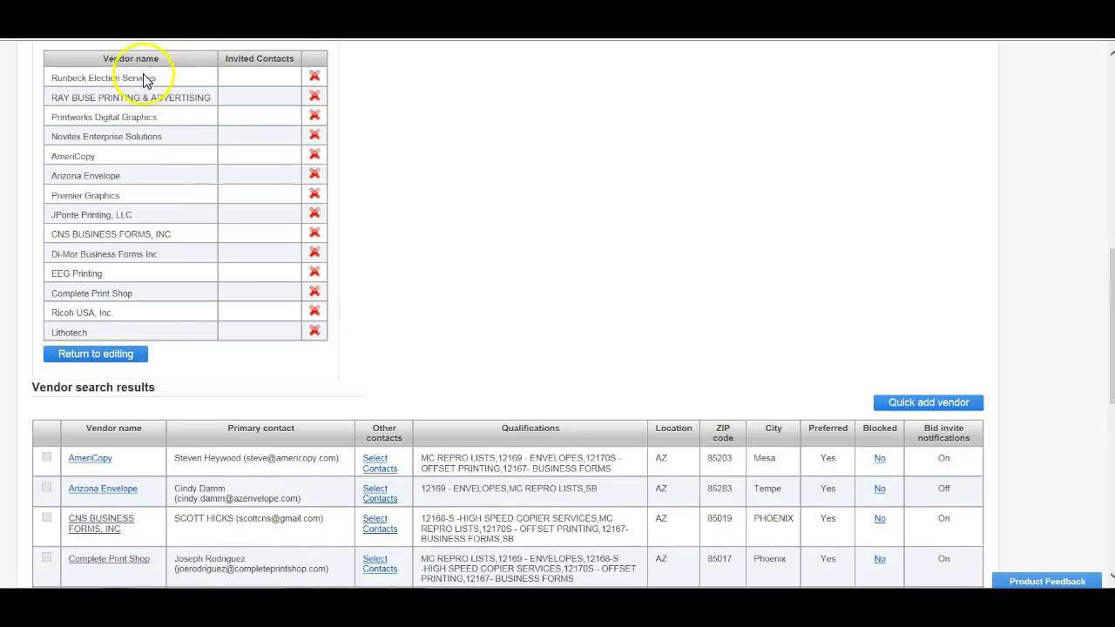
# Step: Return to the bid form and save it as held Bid #1711-028
pyautogui.click(115, 357)
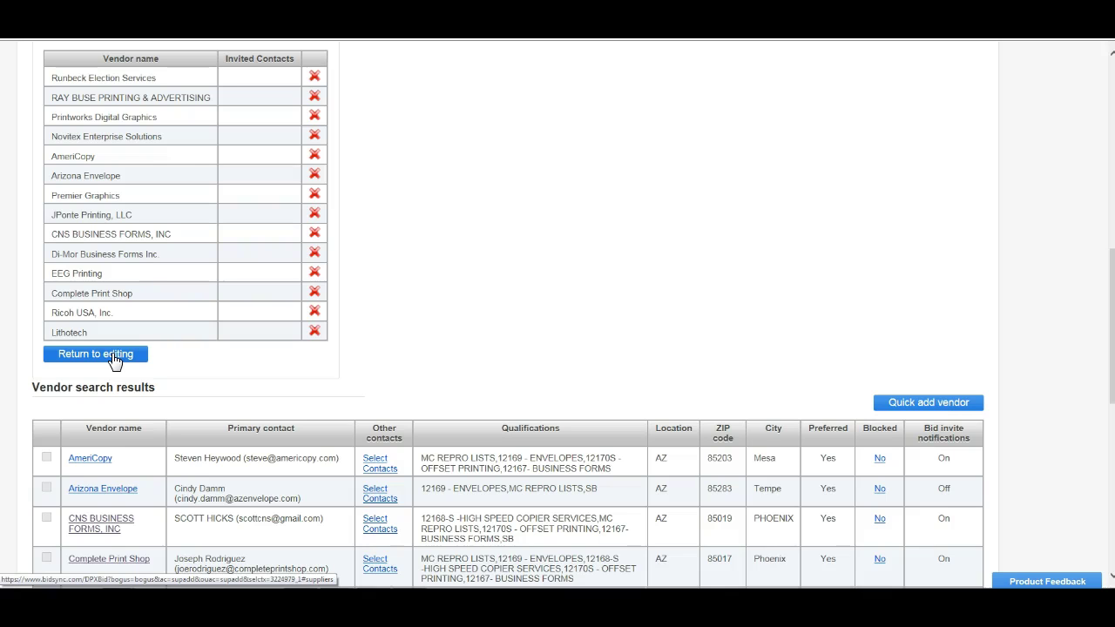
pyautogui.scroll(-2, 220, 364)
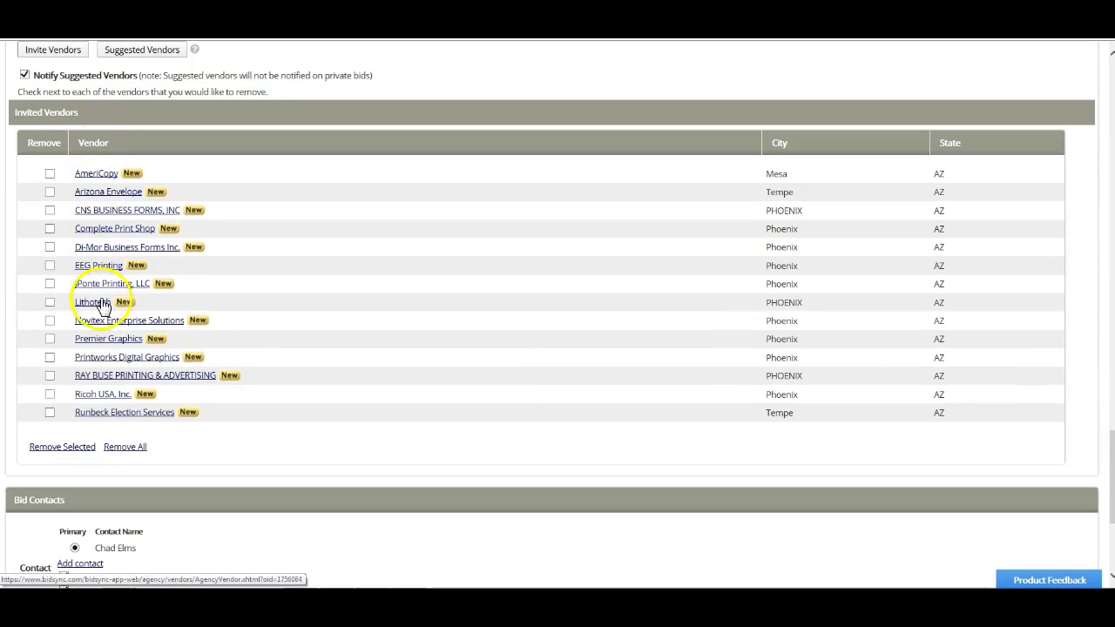
pyautogui.scroll(-3, 110, 417)
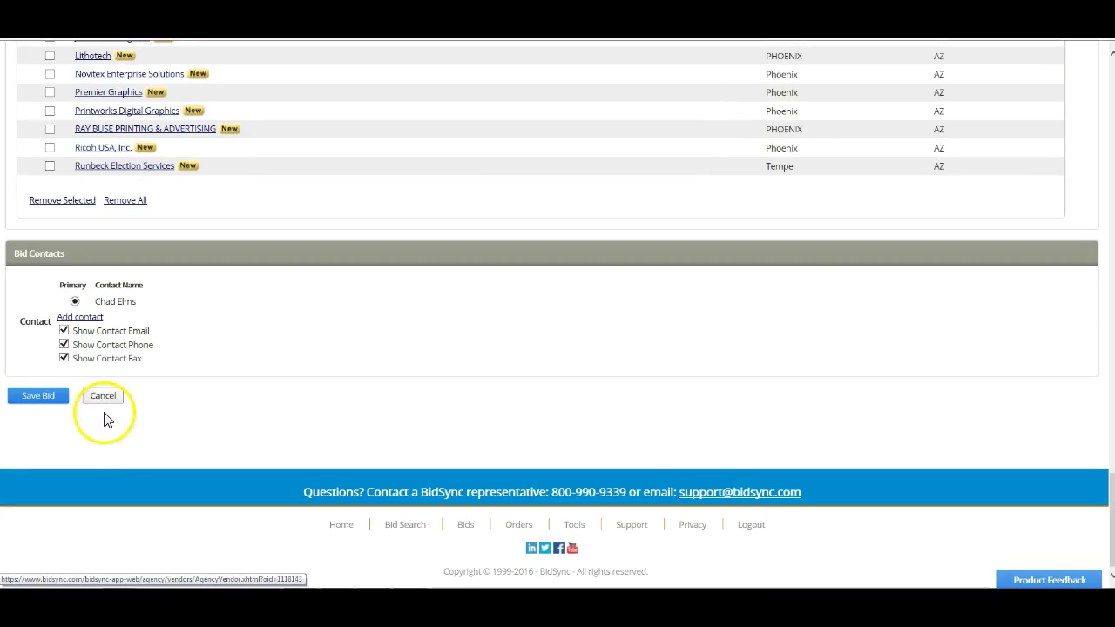
pyautogui.click(36, 398)
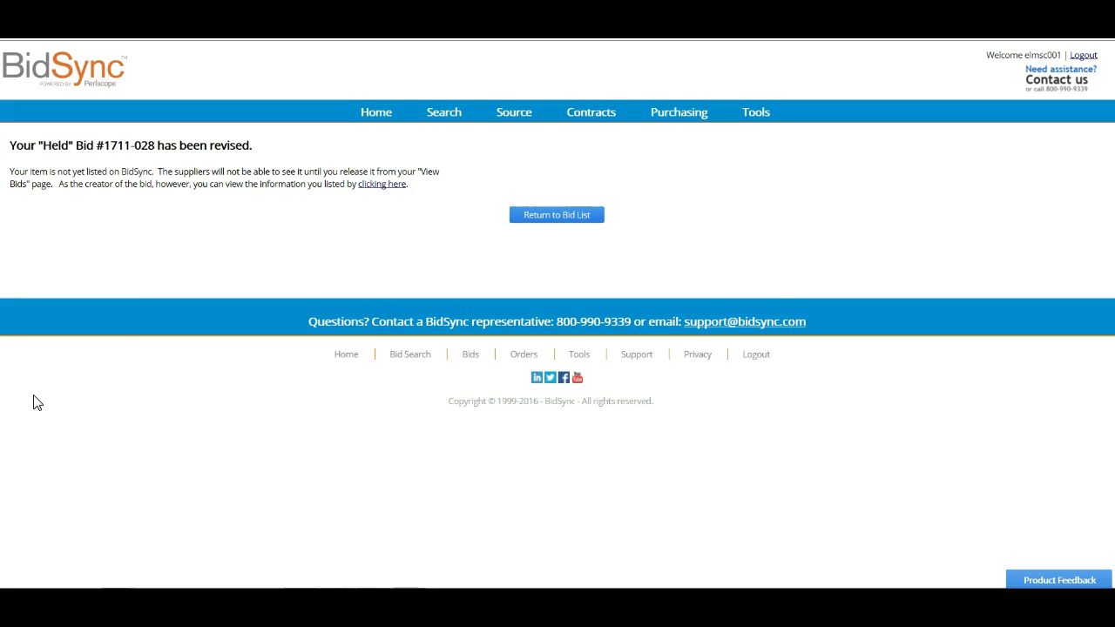
# Step: Go back to the bid list and open the held bids via Source > View Bids
pyautogui.click(540, 214)
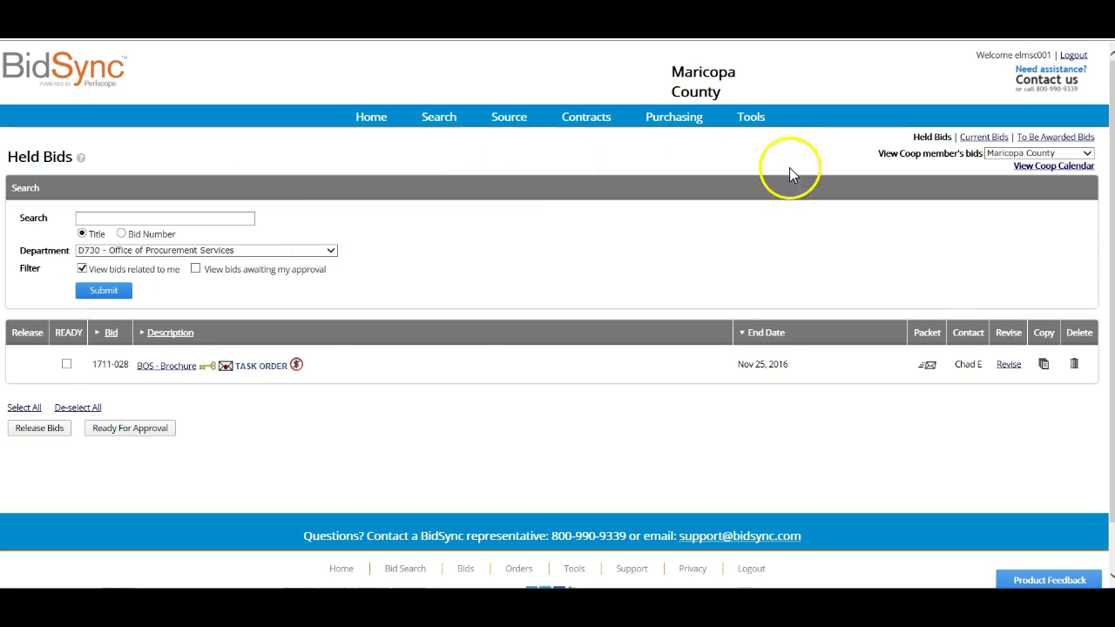
pyautogui.moveTo(503, 119)
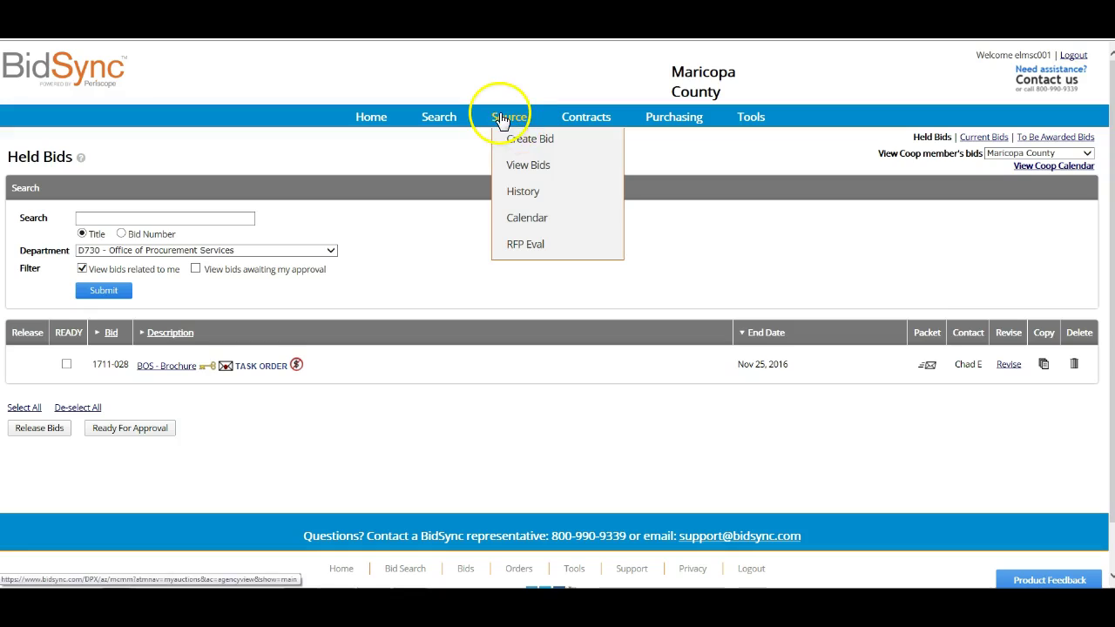
pyautogui.click(513, 169)
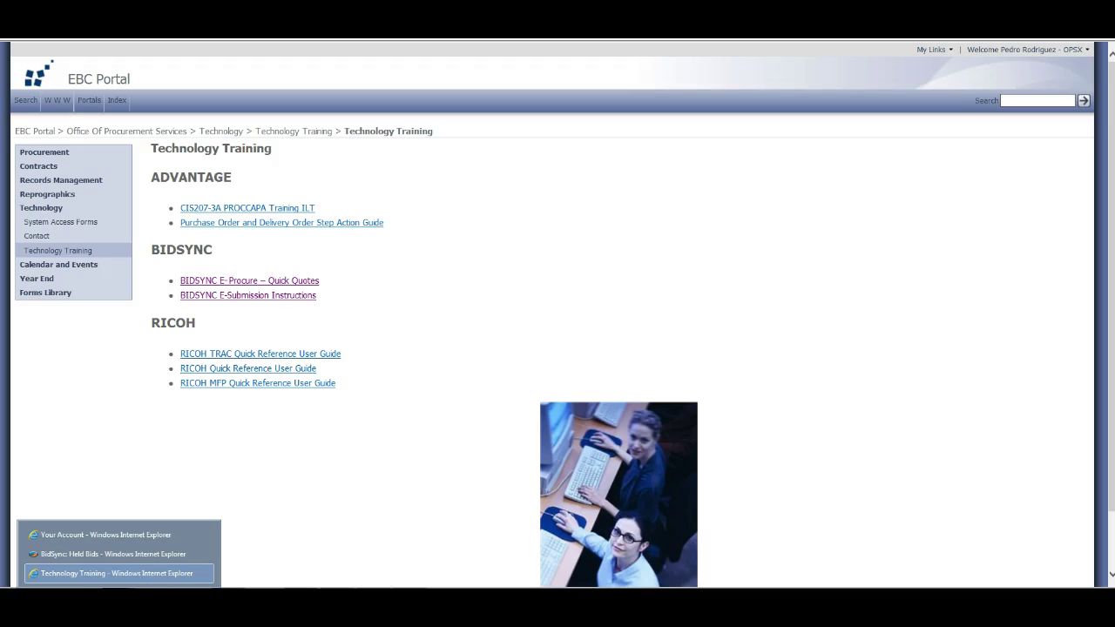
# Step: Open the BIDSYNC E-Procure – Quick Quotes guide PDF and scroll through its bid-creation steps
pyautogui.click(245, 282)
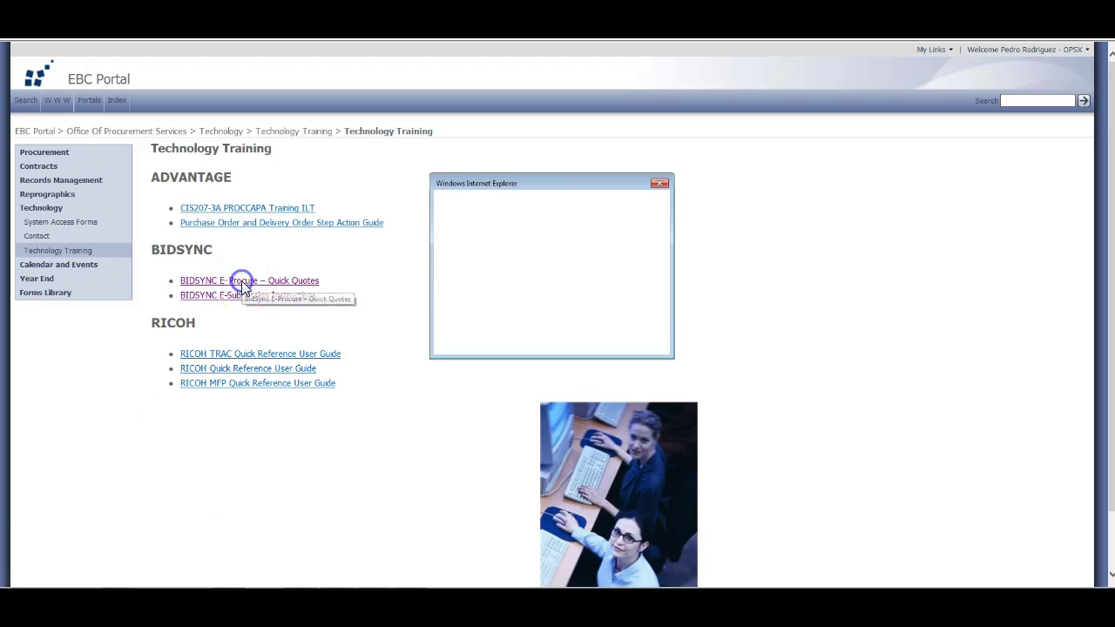
pyautogui.click(465, 258)
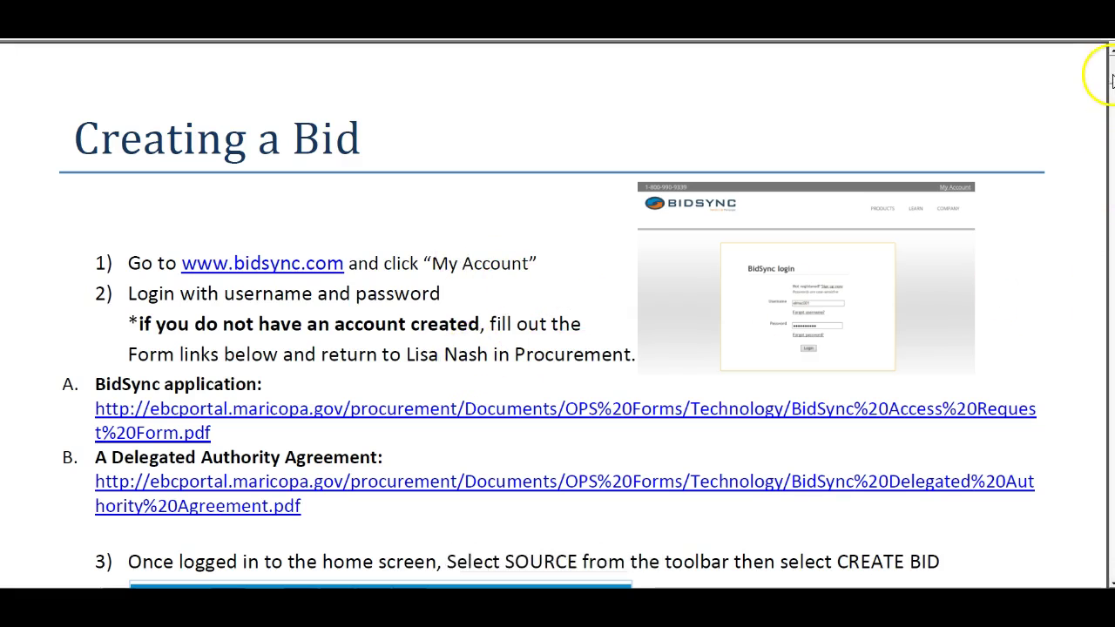
pyautogui.scroll(-4, 1111, 74)
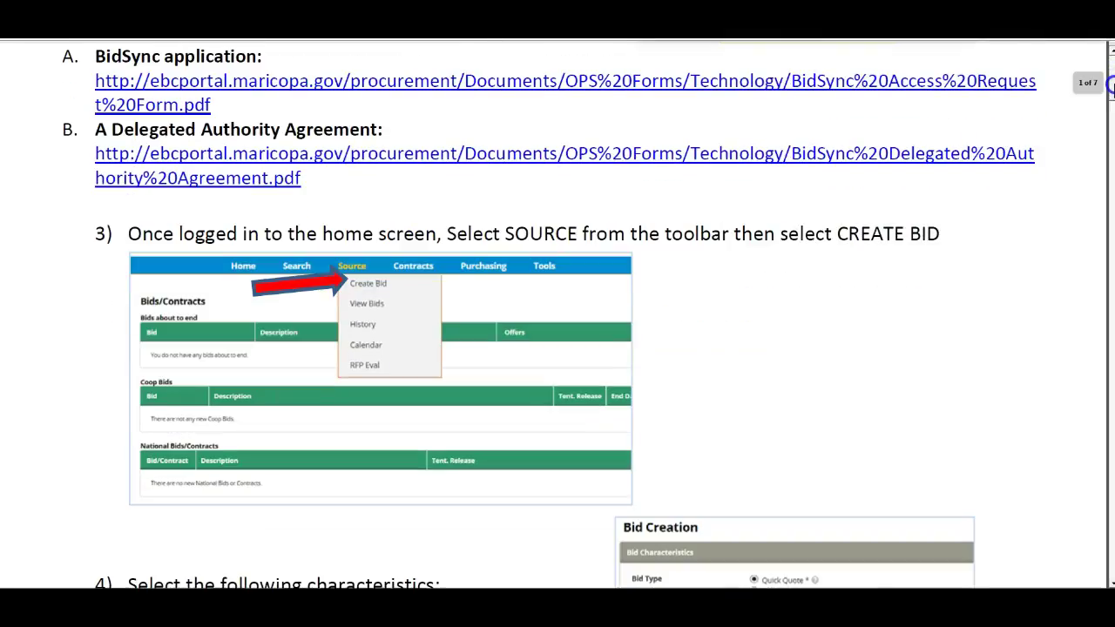
pyautogui.moveTo(1111, 84); pyautogui.dragTo(1099, 370)
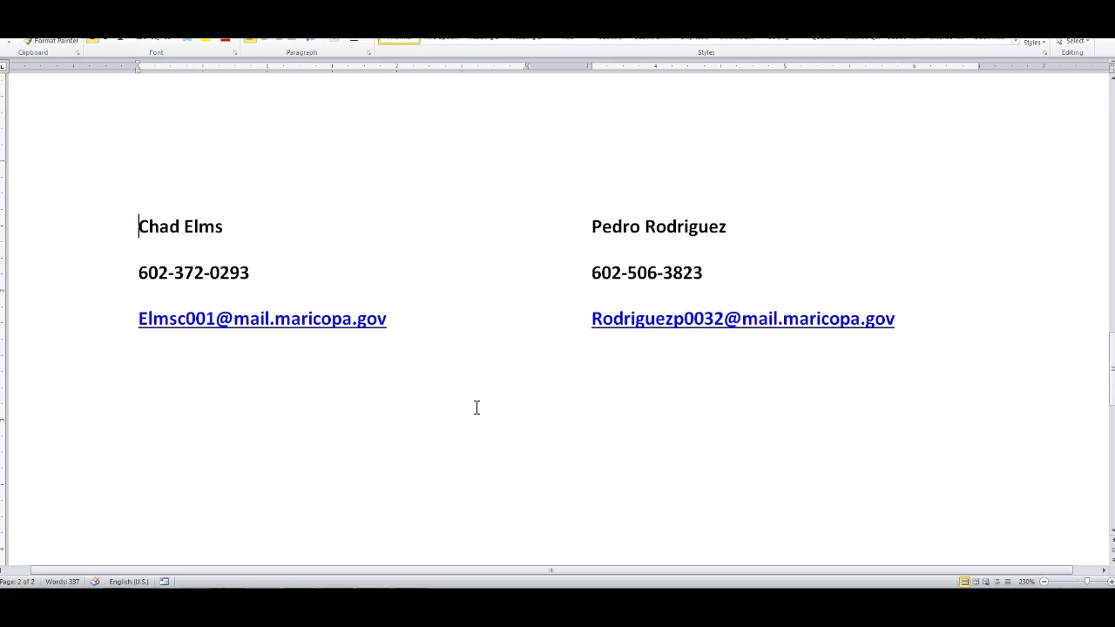